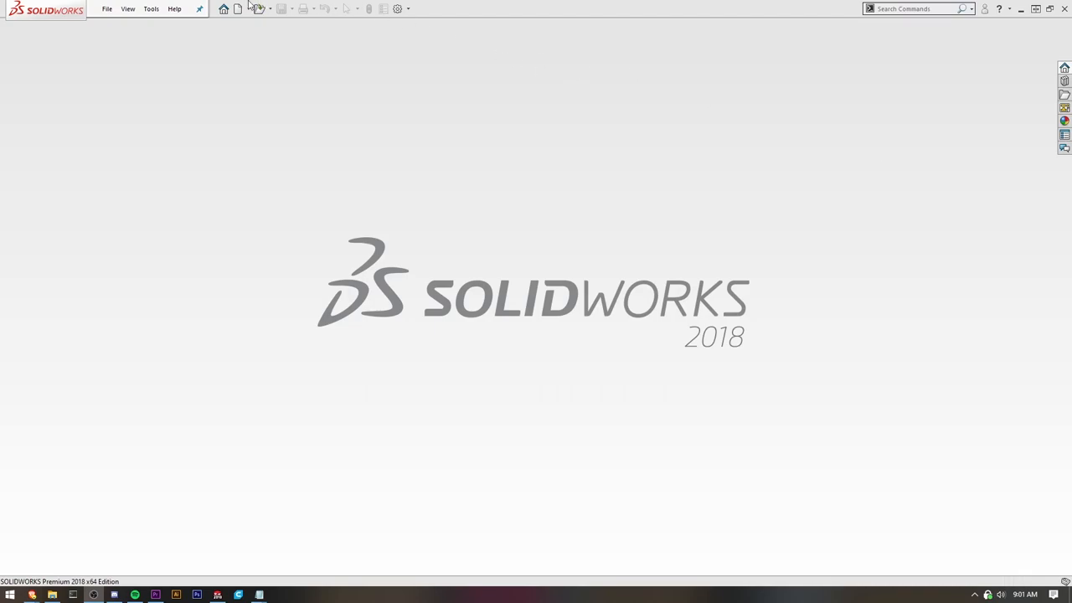
Step: Open the Rocker60inch part from the File menu's recent documents list
{"action": "left_click", "coordinate": [108, 10]}
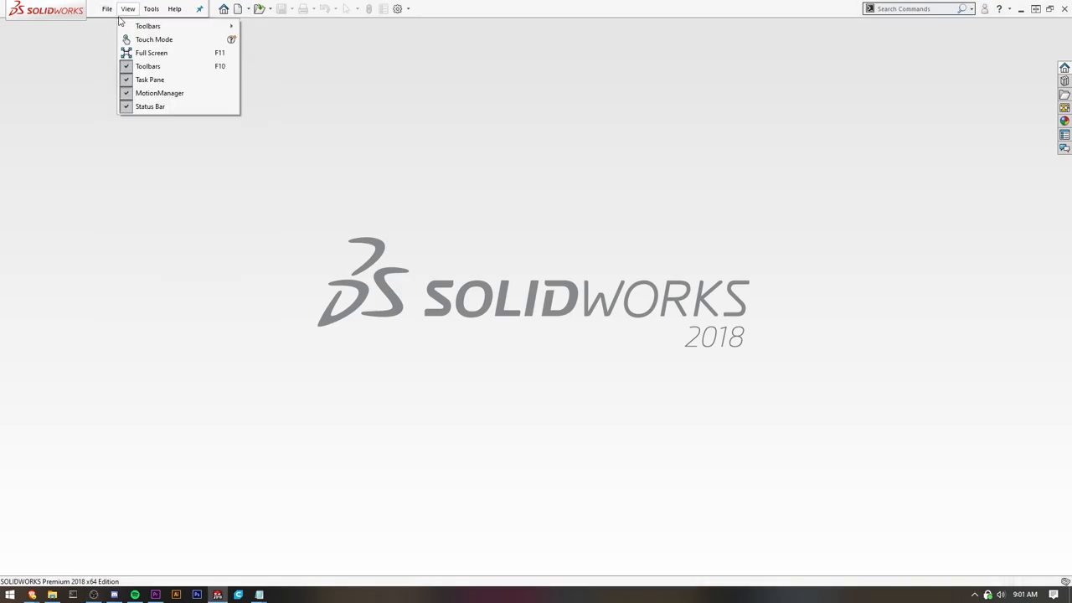
{"action": "left_click", "coordinate": [153, 58]}
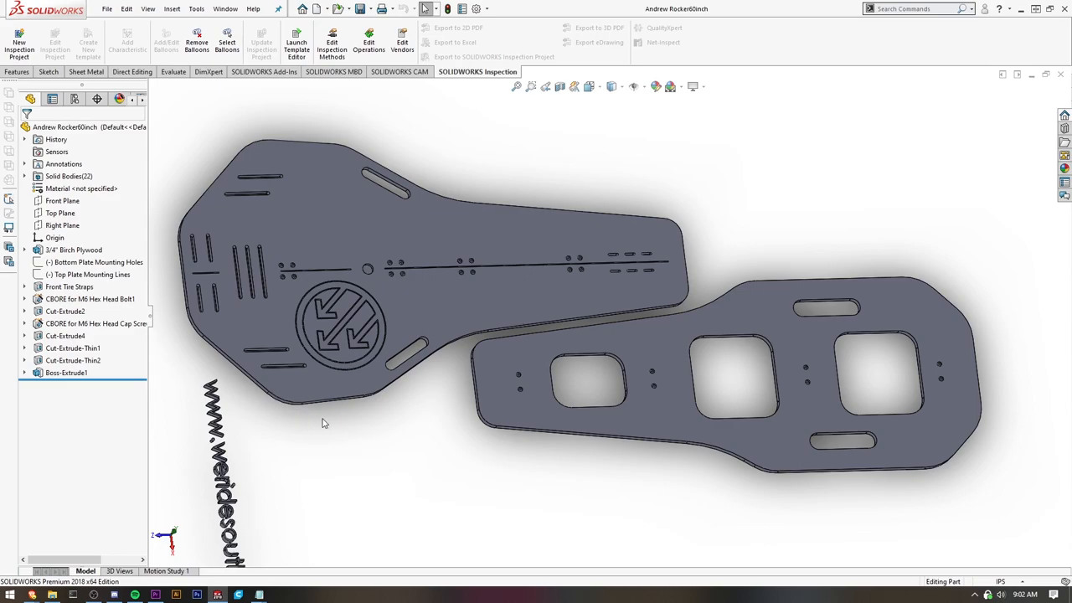
Step: Orbit the plates and bring up the context menu for Sketch1 under 3/4" Birch Plywood
{"action": "middle_click_drag", "start_coordinate": [356, 441], "coordinate": [419, 529]}
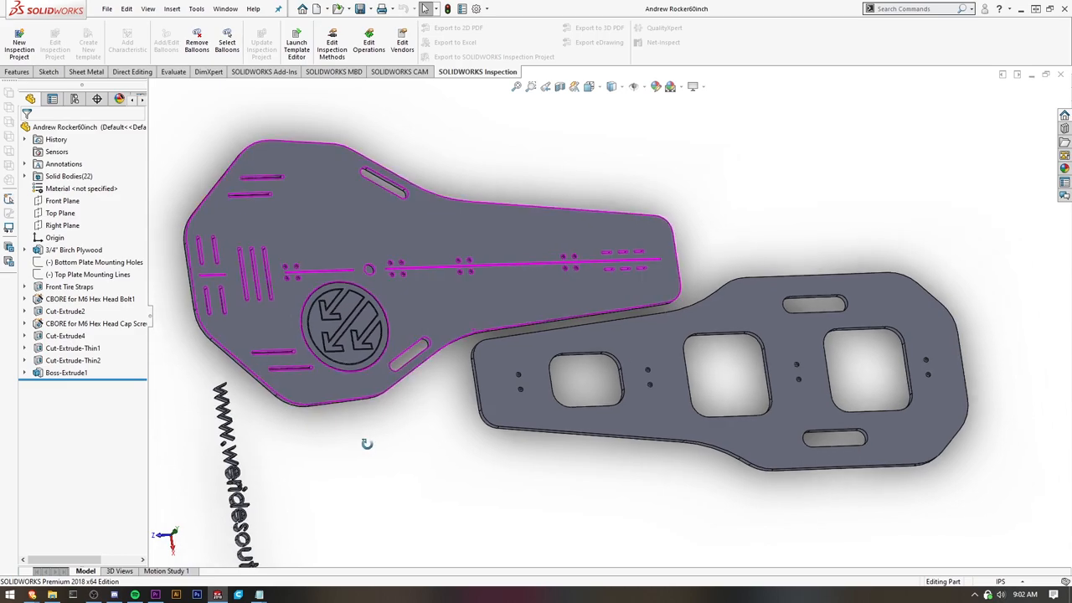
{"action": "middle_click_drag", "start_coordinate": [266, 258], "coordinate": [475, 280]}
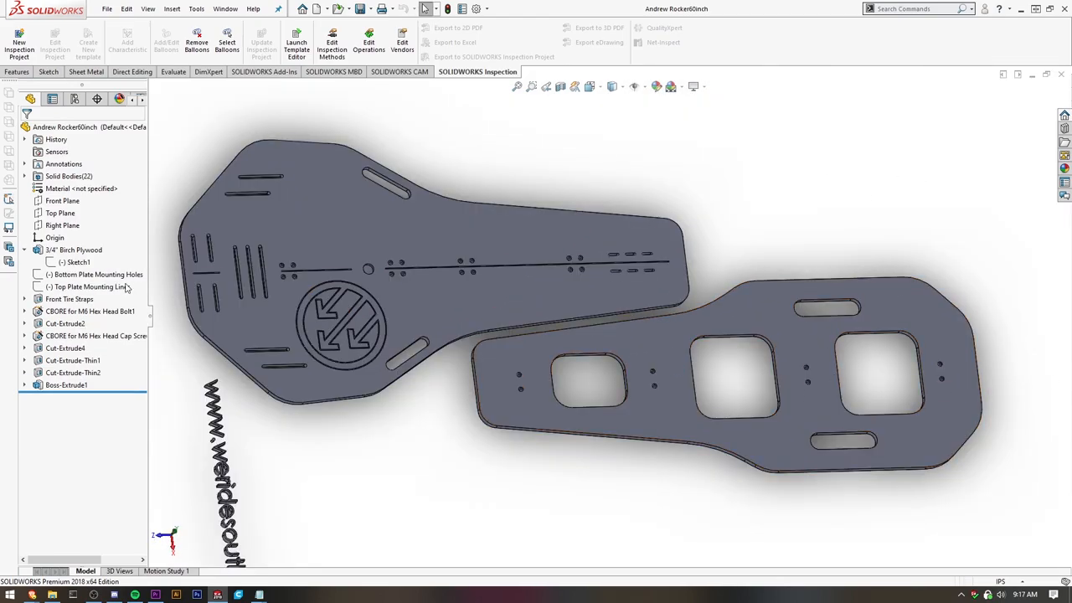
{"action": "right_click", "coordinate": [76, 262]}
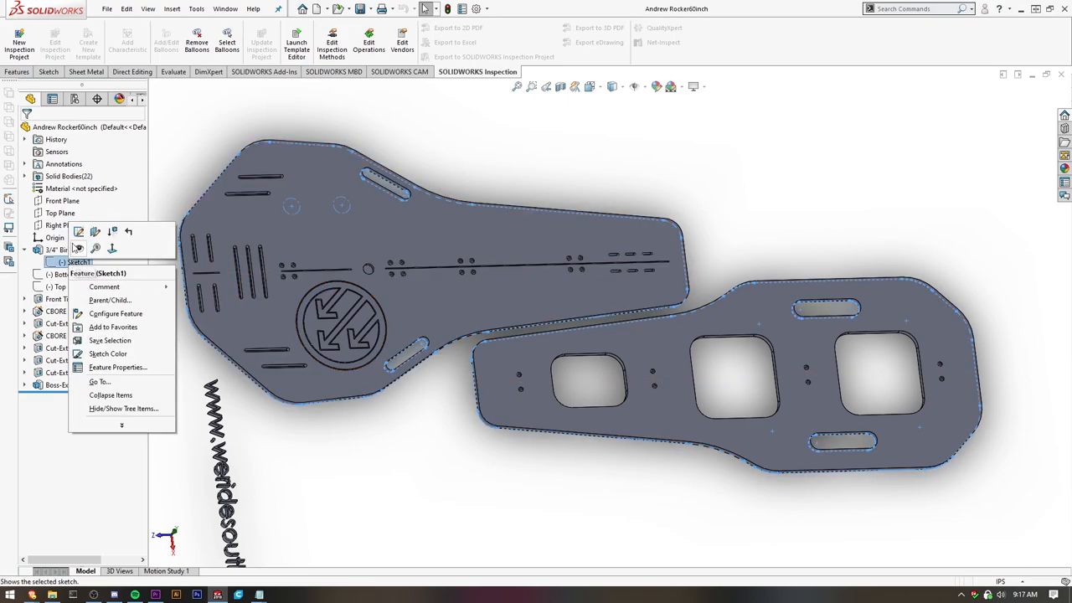
Step: Start editing the plate's base sketch and show the model shaded
{"action": "left_click", "coordinate": [105, 277]}
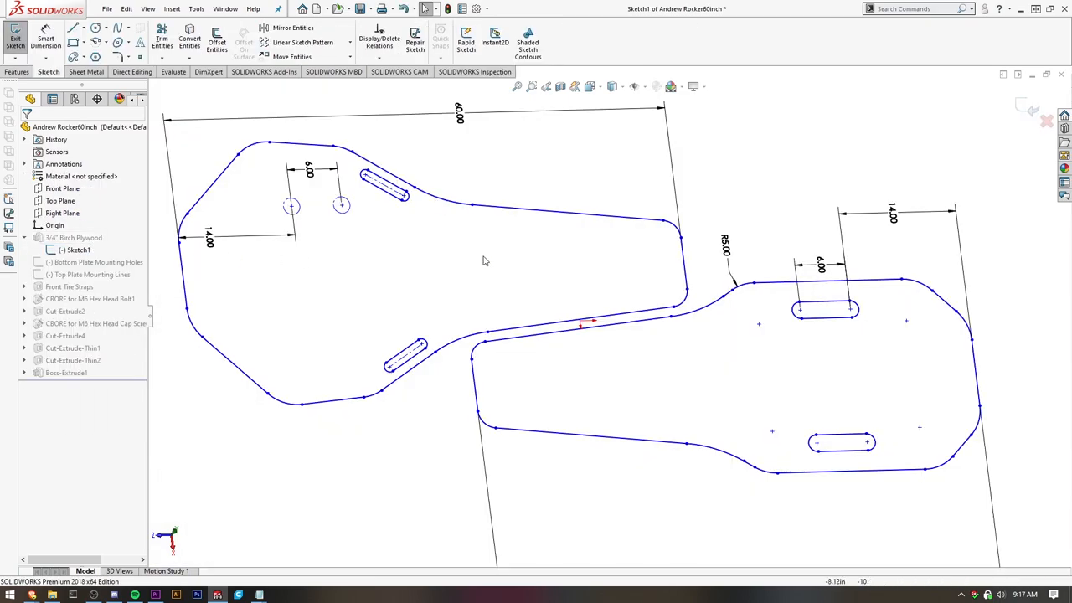
{"action": "left_click", "coordinate": [593, 86]}
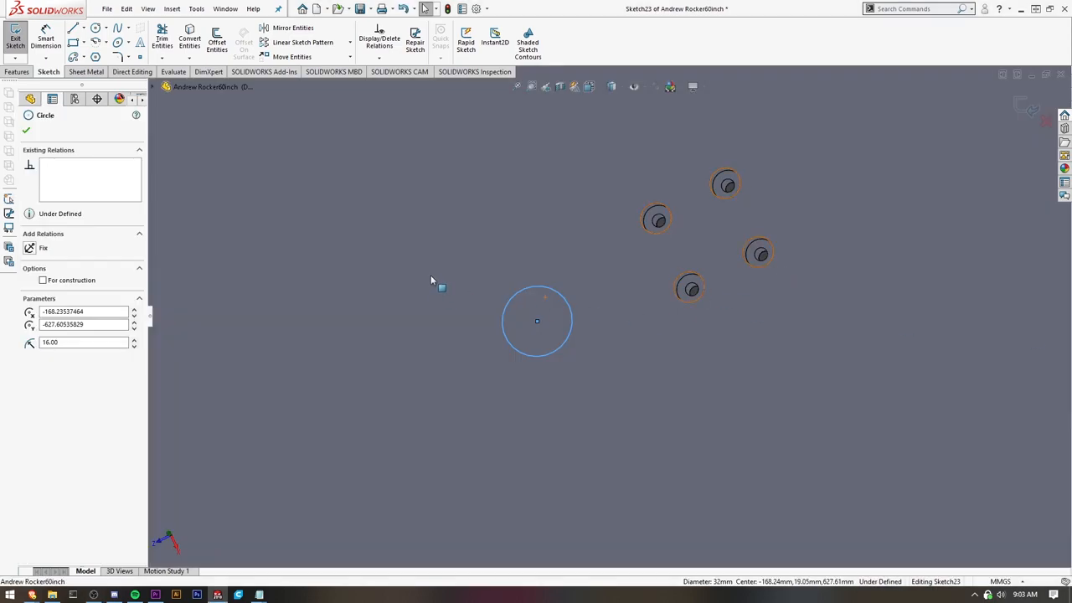
Step: Confirm the circle, exit the recess sketch, and bring the bullseye level browser page forward full-screen
{"action": "key", "text": "Escape"}
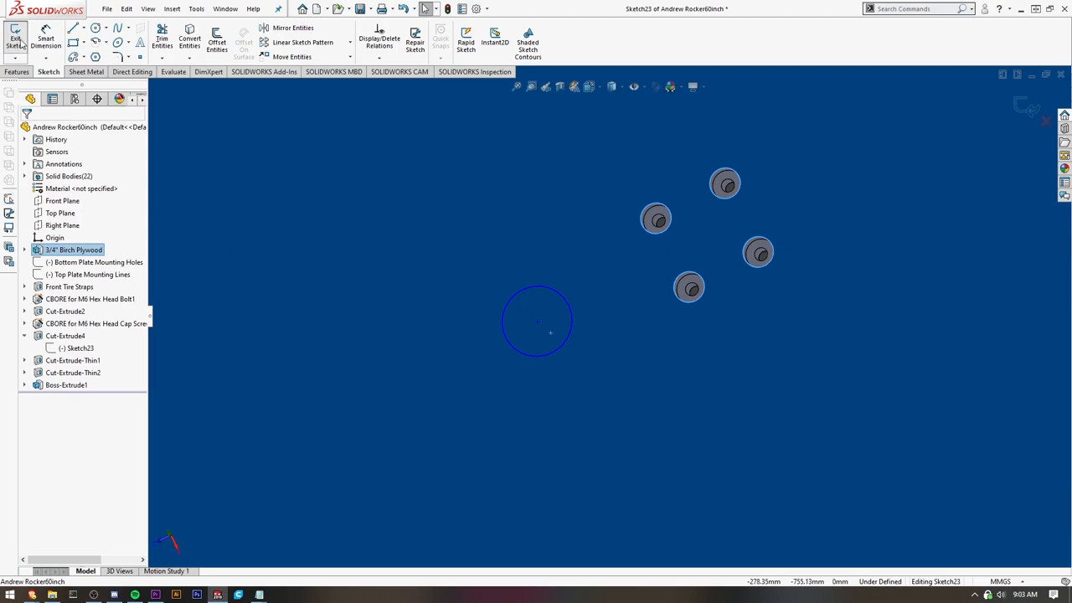
{"action": "left_click", "coordinate": [38, 58]}
{"action": "key", "text": "Escape"}
{"action": "key", "text": "Escape"}
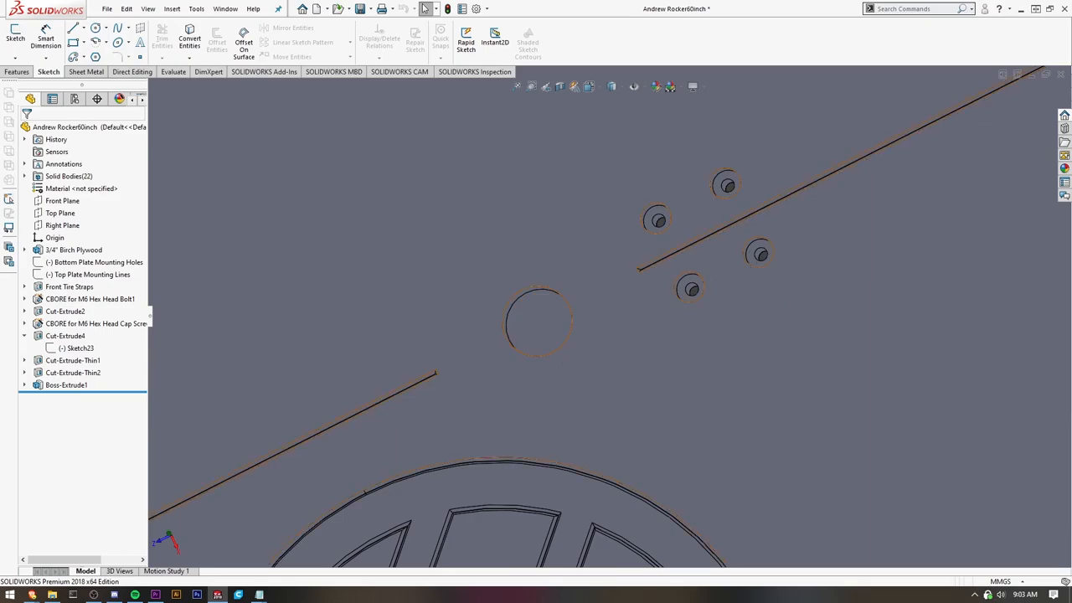
{"action": "key", "text": "alt+Tab"}
{"action": "double_click", "coordinate": [362, 4]}
{"action": "mouse_move", "coordinate": [263, 402]}
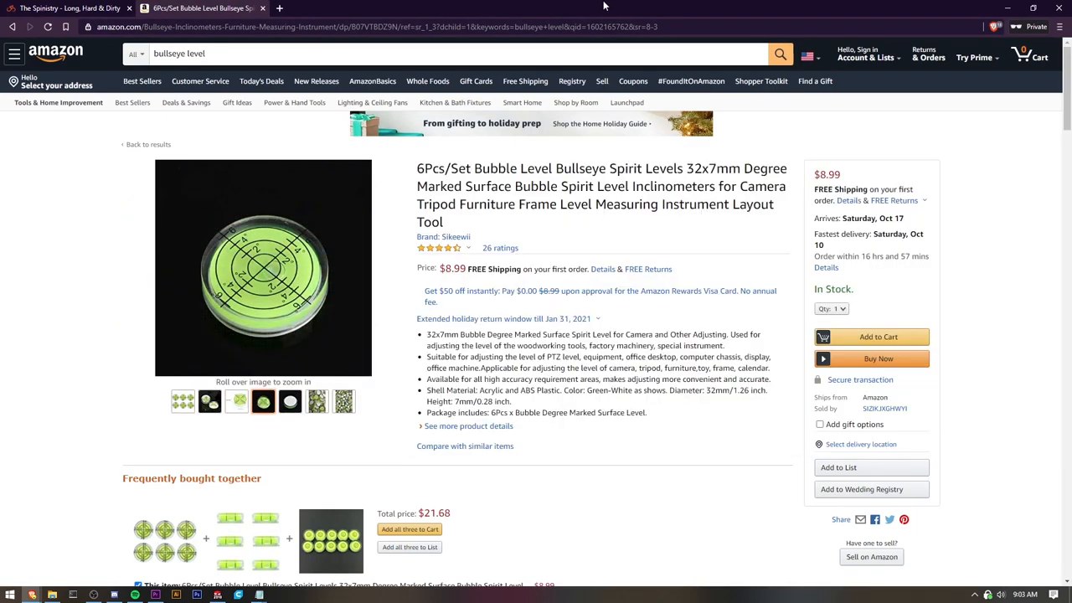
Step: Return from the Amazon level page to the rocker plate model
{"action": "key", "text": "alt+Tab"}
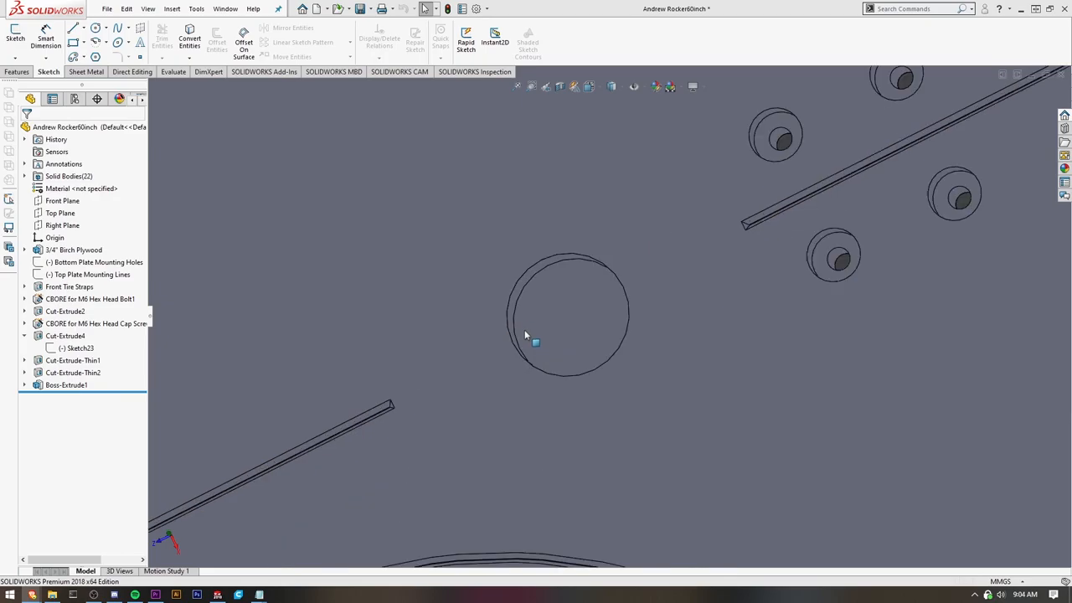
{"action": "scroll", "coordinate": [524, 330], "scroll_direction": "down", "scroll_amount": 5}
{"action": "mouse_move", "coordinate": [552, 333]}
{"action": "middle_mouse_down"}
{"action": "mouse_move", "coordinate": [409, 217]}
{"action": "mouse_move", "coordinate": [629, 287]}
{"action": "mouse_move", "coordinate": [586, 302]}
{"action": "middle_mouse_up"}
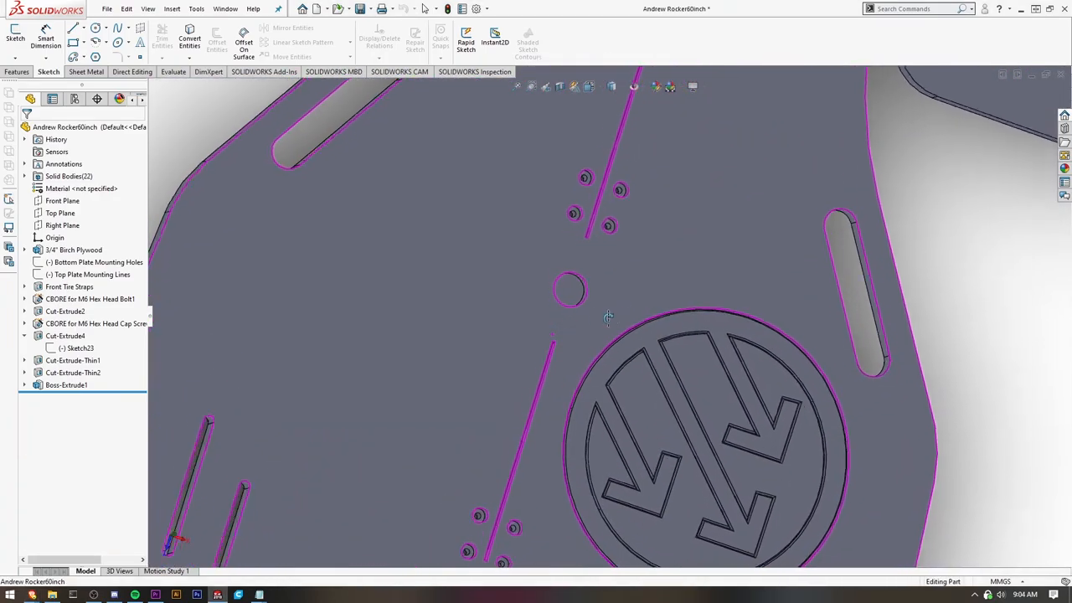
{"action": "scroll", "coordinate": [570, 302], "scroll_direction": "up", "scroll_amount": 3}
{"action": "scroll", "coordinate": [569, 318], "scroll_direction": "down", "scroll_amount": 3}
{"action": "scroll", "coordinate": [557, 343], "scroll_direction": "down", "scroll_amount": 5}
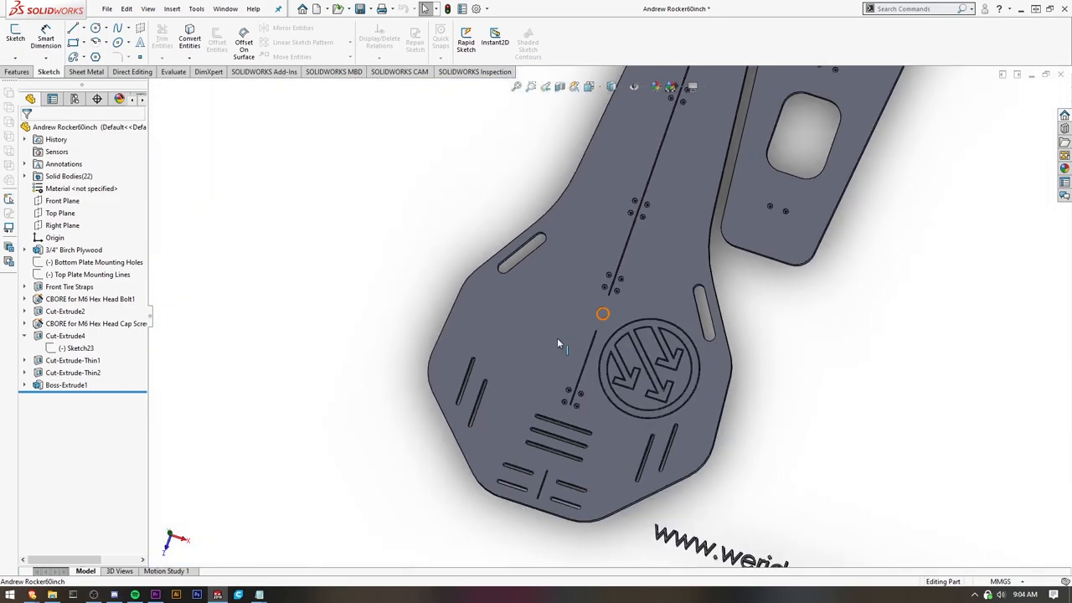
{"action": "left_click", "coordinate": [534, 375]}
{"action": "scroll", "coordinate": [517, 397], "scroll_direction": "down", "scroll_amount": 4}
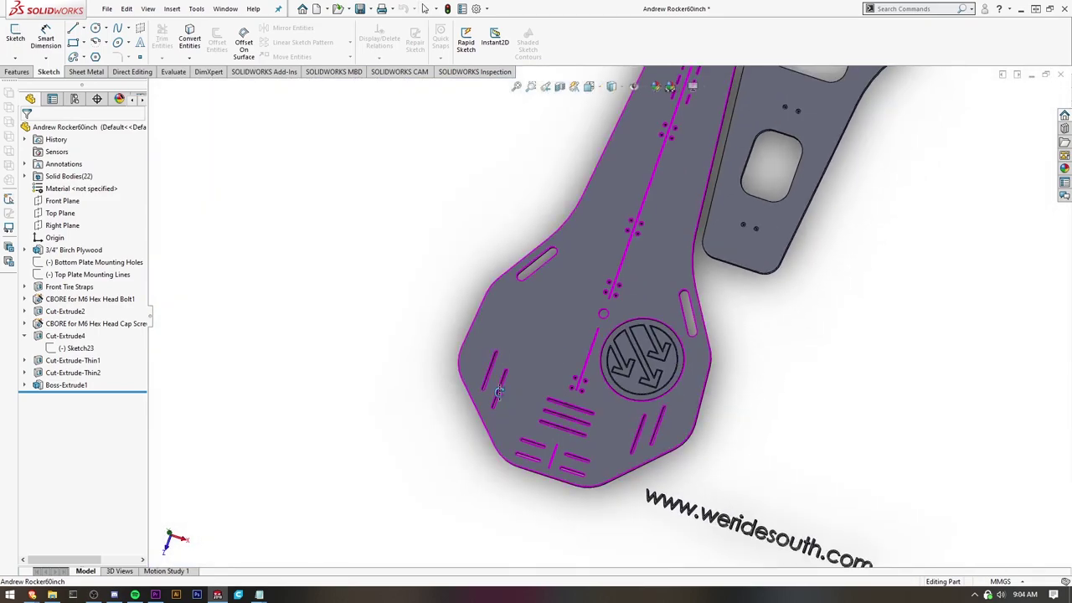
{"action": "middle_click_drag", "start_coordinate": [520, 377], "coordinate": [522, 243]}
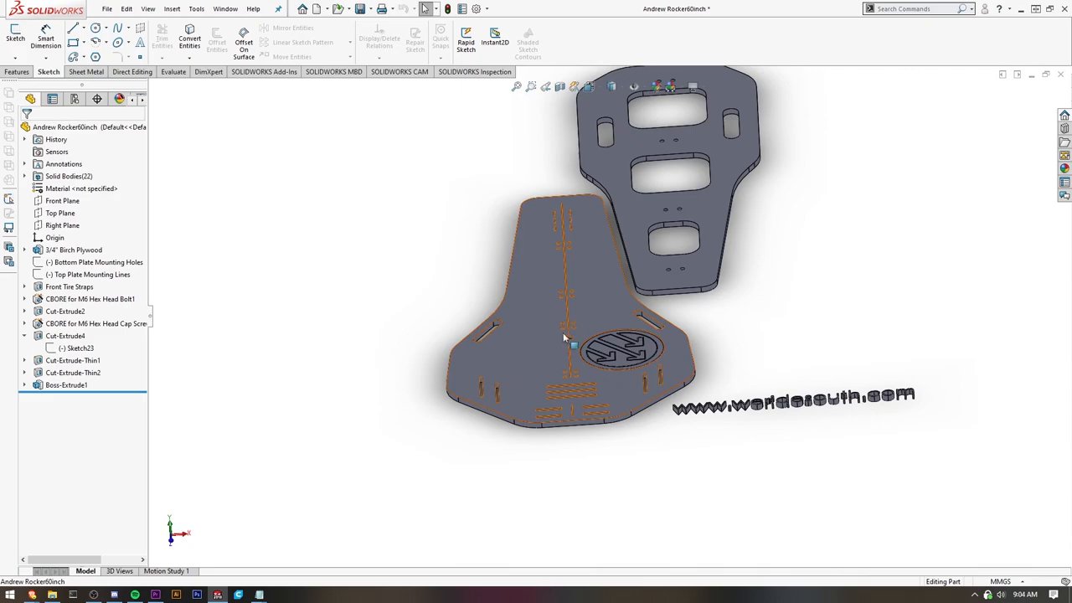
{"action": "left_click", "coordinate": [568, 315]}
{"action": "scroll", "coordinate": [574, 224], "scroll_direction": "up", "scroll_amount": 5}
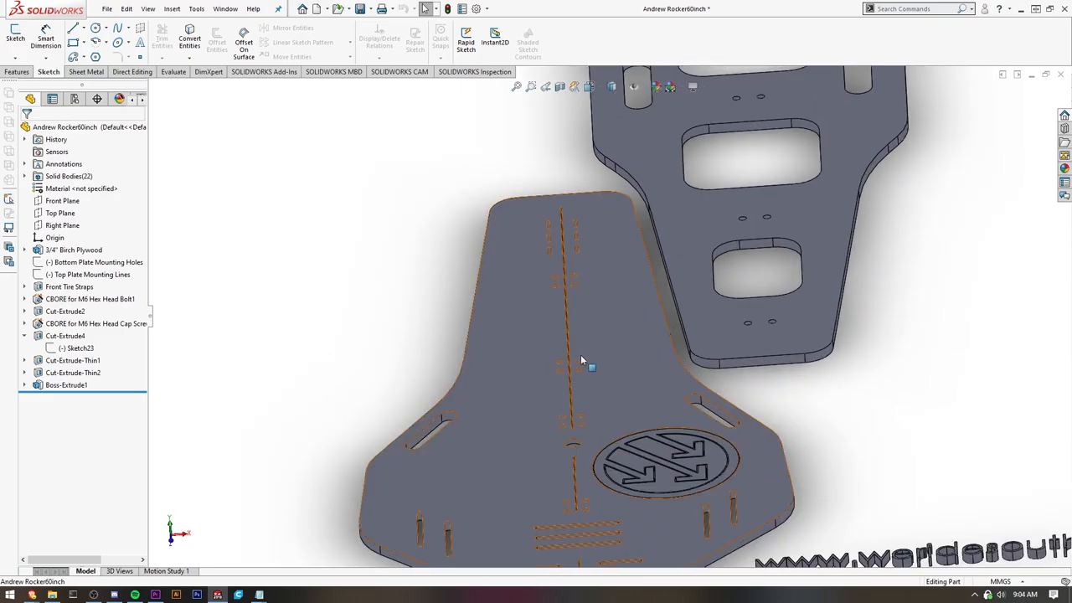
{"action": "scroll", "coordinate": [580, 354], "scroll_direction": "down", "scroll_amount": 4}
{"action": "scroll", "coordinate": [605, 327], "scroll_direction": "down", "scroll_amount": 4}
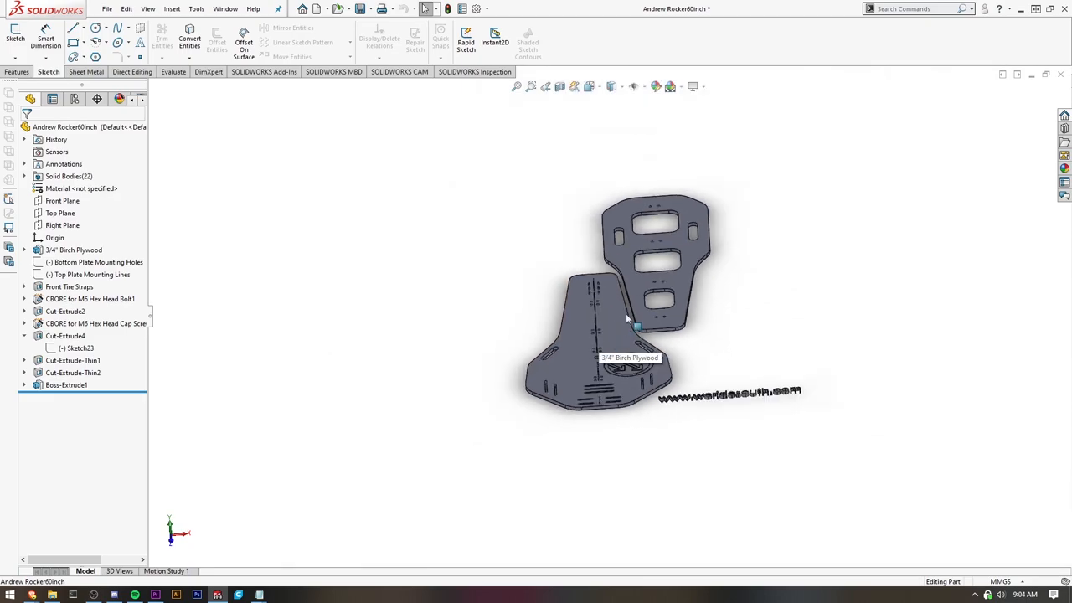
{"action": "scroll", "coordinate": [626, 314], "scroll_direction": "up", "scroll_amount": 4}
{"action": "scroll", "coordinate": [587, 377], "scroll_direction": "up", "scroll_amount": 5}
{"action": "middle_click_drag", "start_coordinate": [576, 400], "coordinate": [578, 360]}
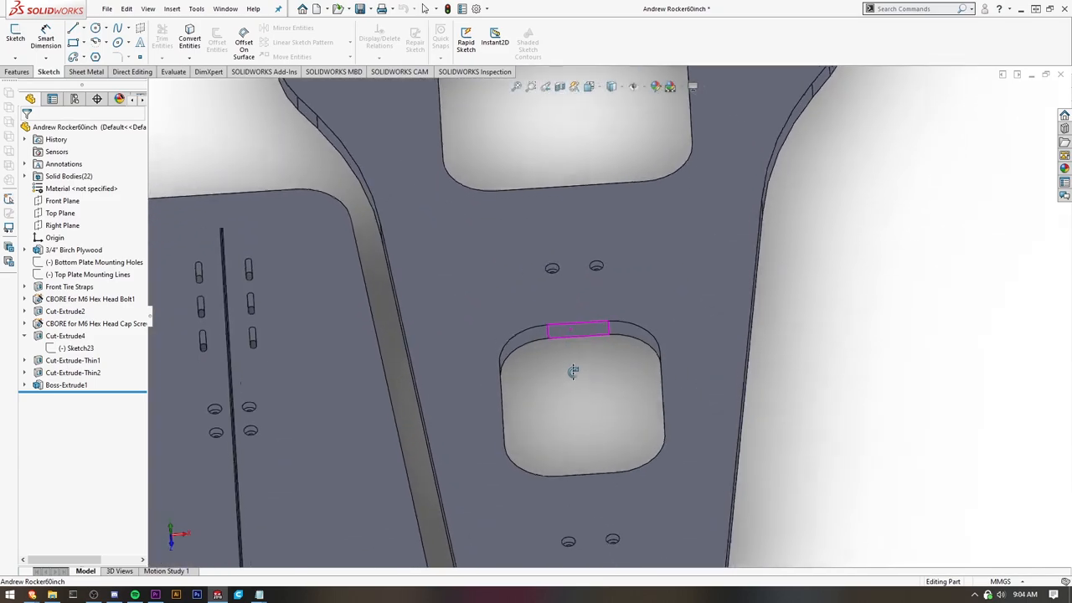
{"action": "scroll", "coordinate": [598, 438], "scroll_direction": "up", "scroll_amount": 4}
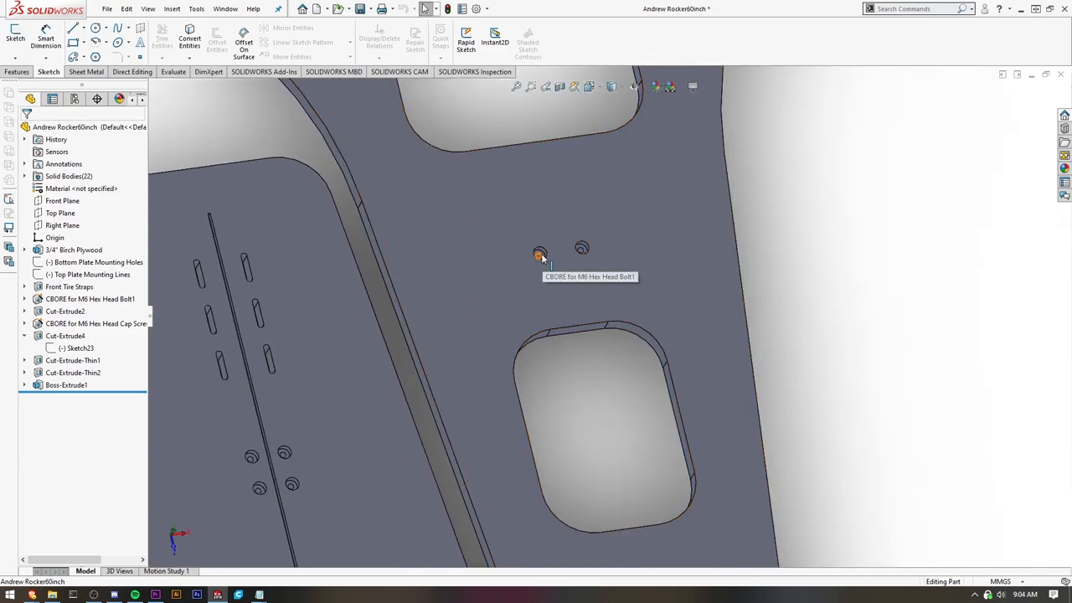
{"action": "scroll", "coordinate": [542, 253], "scroll_direction": "up", "scroll_amount": 6}
{"action": "left_click", "coordinate": [482, 321]}
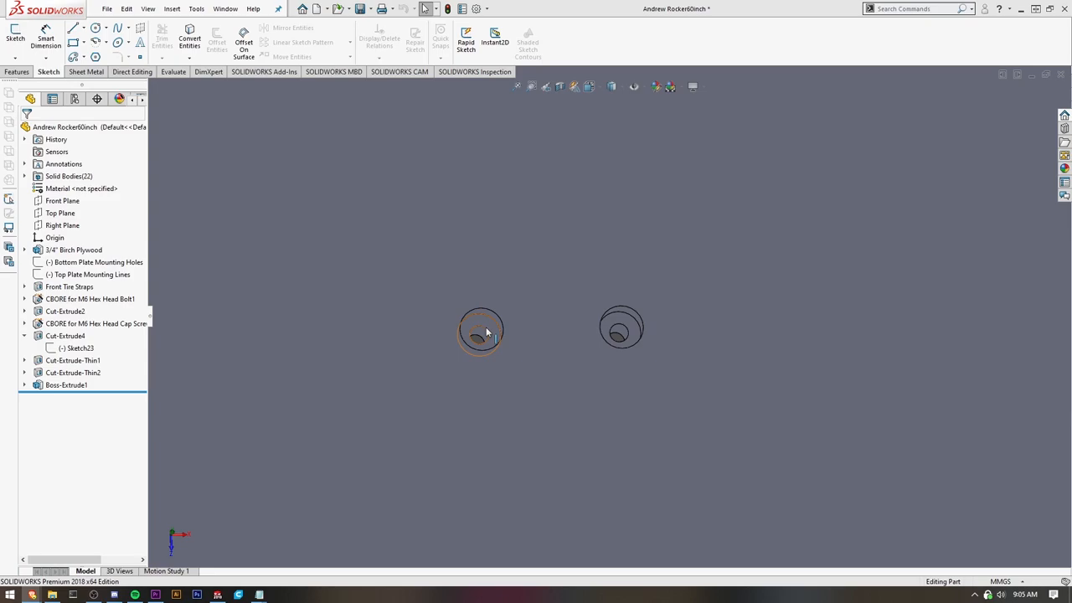
{"action": "left_click", "coordinate": [484, 327]}
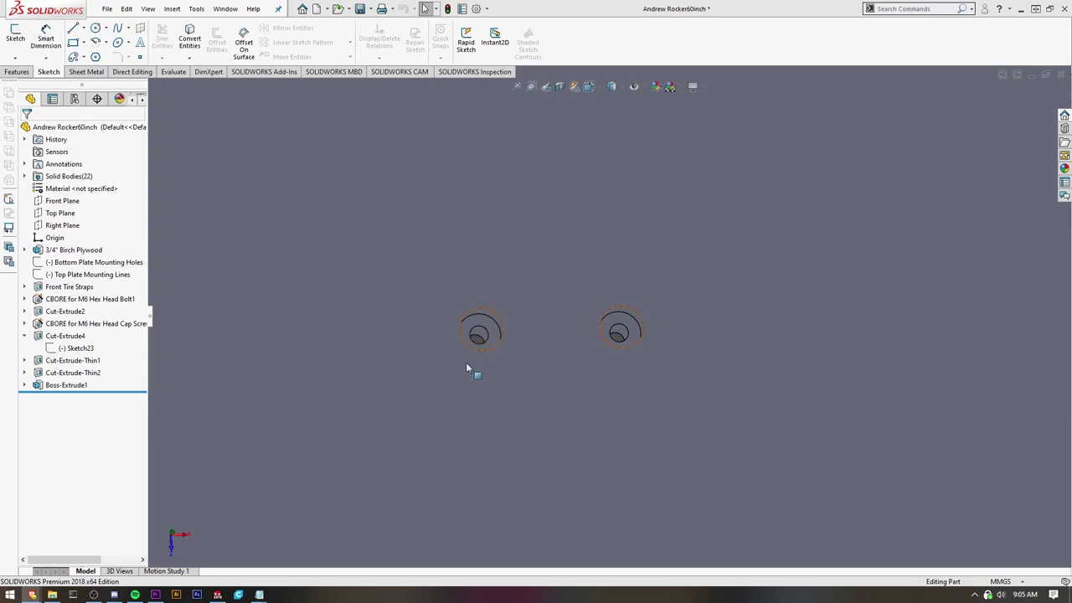
{"action": "left_click", "coordinate": [490, 326]}
{"action": "scroll", "coordinate": [489, 325], "scroll_direction": "up", "scroll_amount": 3}
{"action": "scroll", "coordinate": [496, 336], "scroll_direction": "down", "scroll_amount": 5}
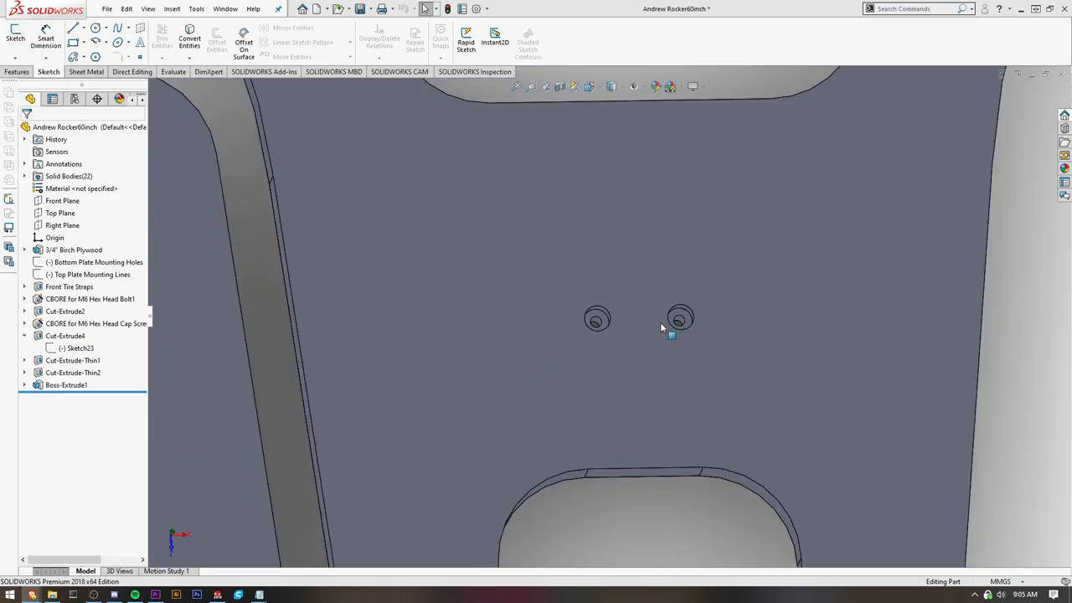
{"action": "scroll", "coordinate": [628, 324], "scroll_direction": "down", "scroll_amount": 3}
{"action": "scroll", "coordinate": [612, 324], "scroll_direction": "down", "scroll_amount": 1}
{"action": "scroll", "coordinate": [604, 337], "scroll_direction": "up", "scroll_amount": 2}
{"action": "scroll", "coordinate": [605, 337], "scroll_direction": "down", "scroll_amount": 3}
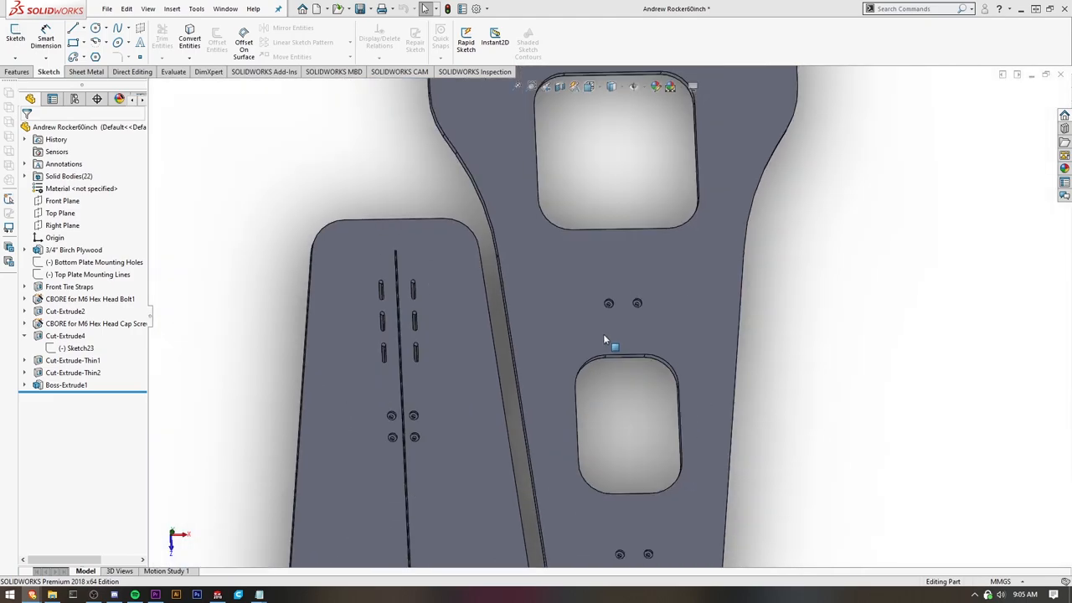
{"action": "scroll", "coordinate": [604, 344], "scroll_direction": "down", "scroll_amount": 3}
{"action": "scroll", "coordinate": [612, 364], "scroll_direction": "down", "scroll_amount": 2}
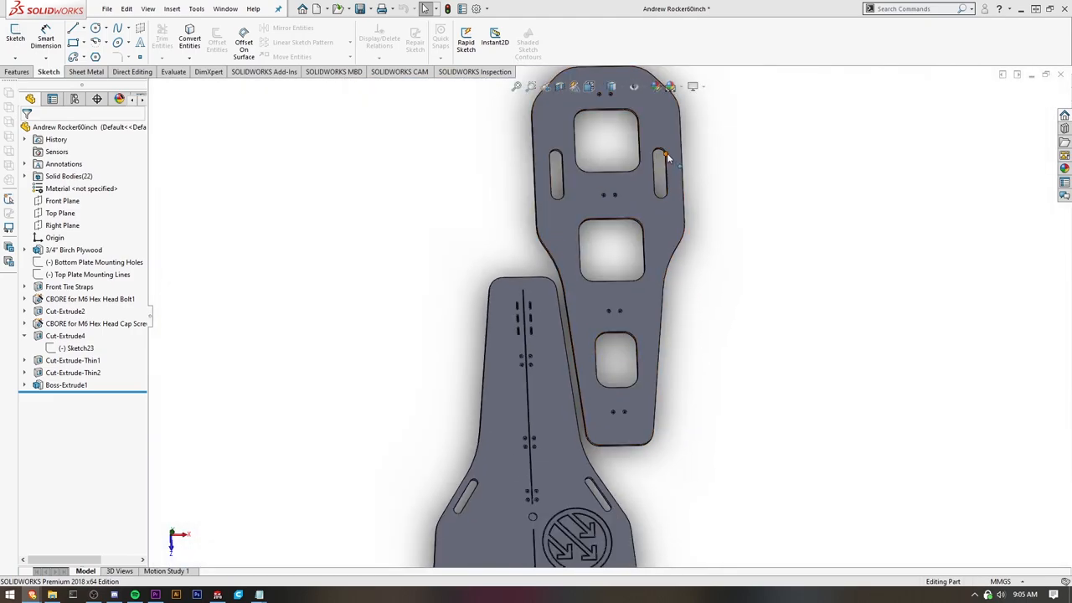
{"action": "scroll", "coordinate": [600, 157], "scroll_direction": "up", "scroll_amount": 3}
{"action": "scroll", "coordinate": [586, 357], "scroll_direction": "up", "scroll_amount": 3}
{"action": "scroll", "coordinate": [586, 357], "scroll_direction": "down", "scroll_amount": 6}
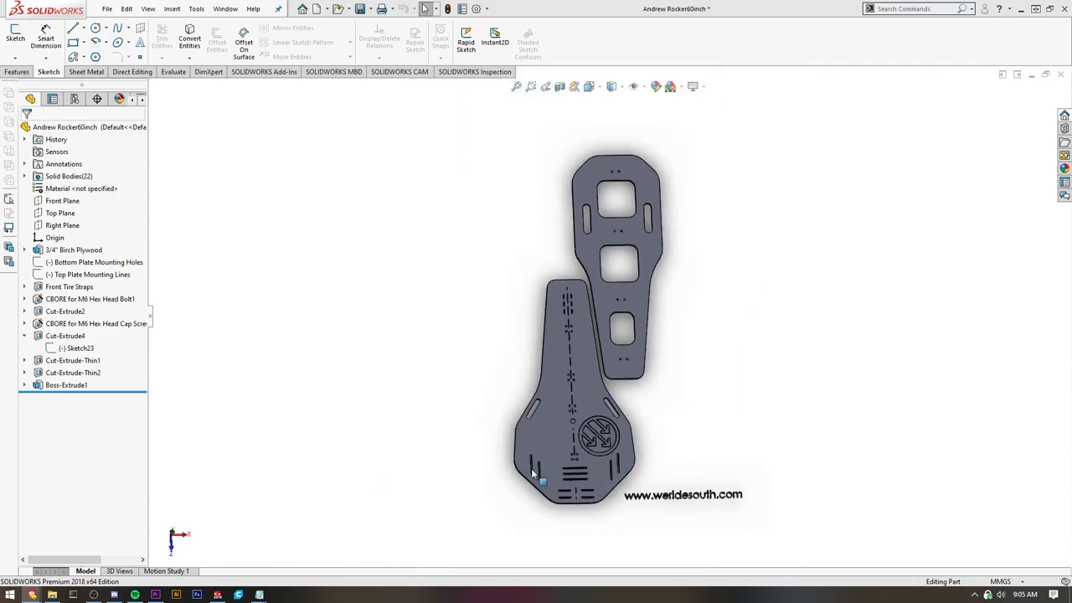
{"action": "scroll", "coordinate": [587, 357], "scroll_direction": "up", "scroll_amount": 6}
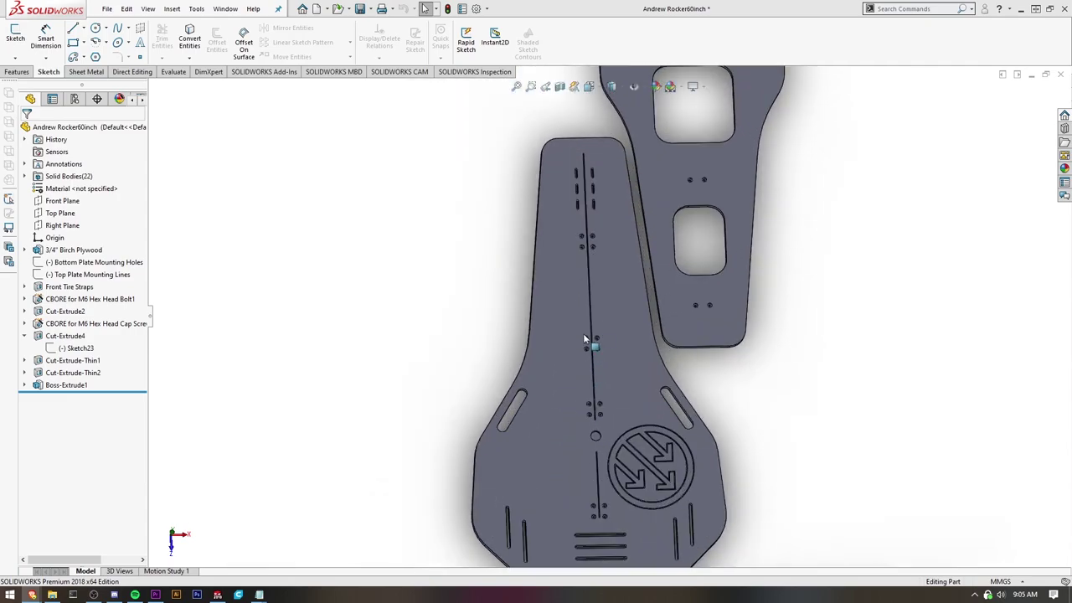
Step: Edit the Top Plate Mounting Lines sketch and switch the document units from MMGS to IPS
{"action": "left_click", "coordinate": [29, 336]}
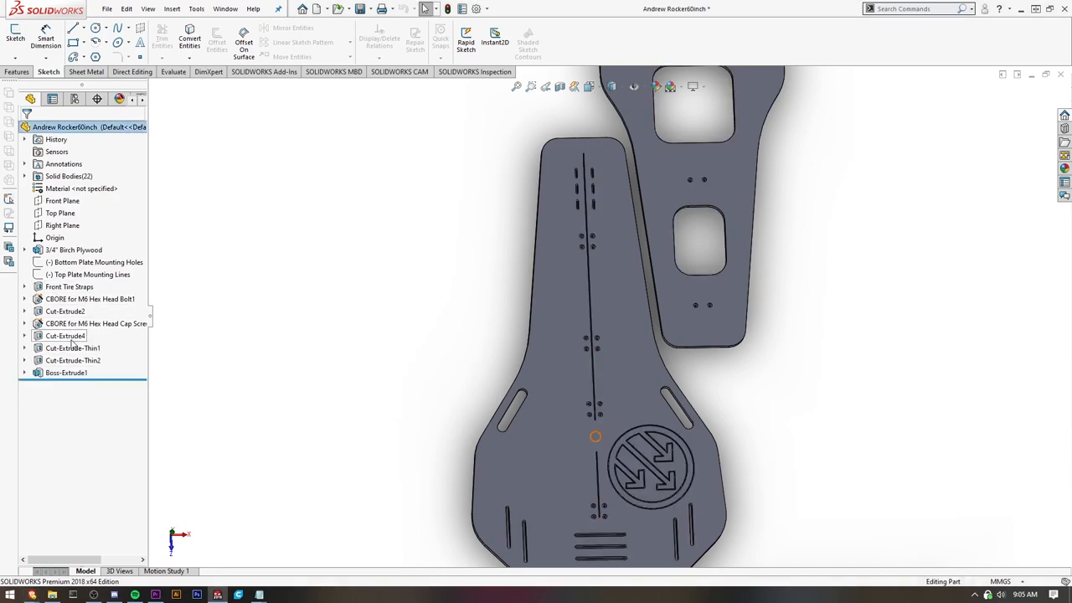
{"action": "left_click", "coordinate": [599, 414]}
{"action": "left_click", "coordinate": [600, 413]}
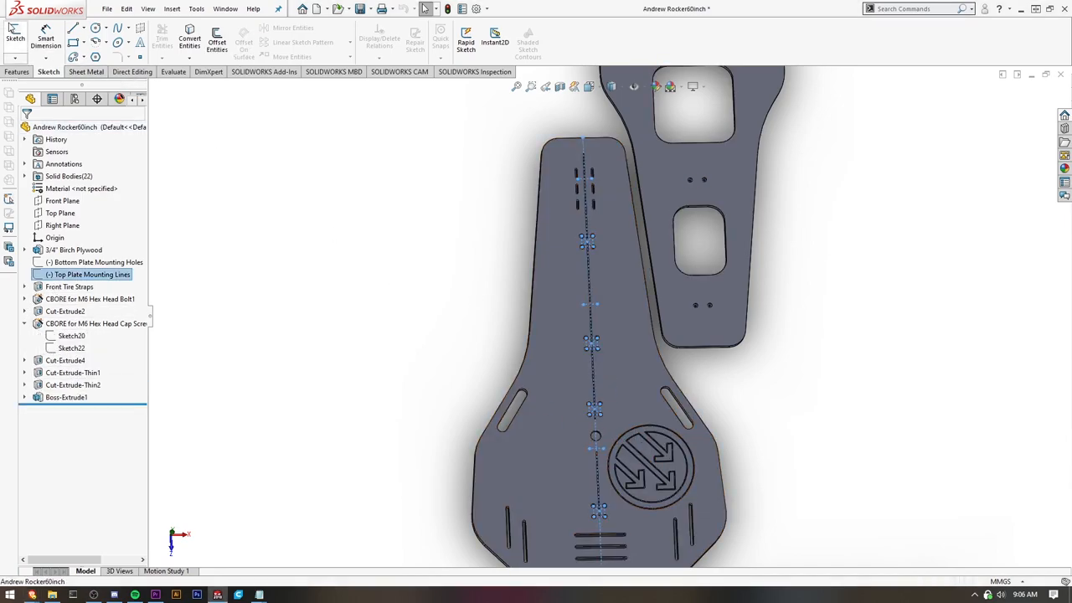
{"action": "double_click", "coordinate": [600, 414]}
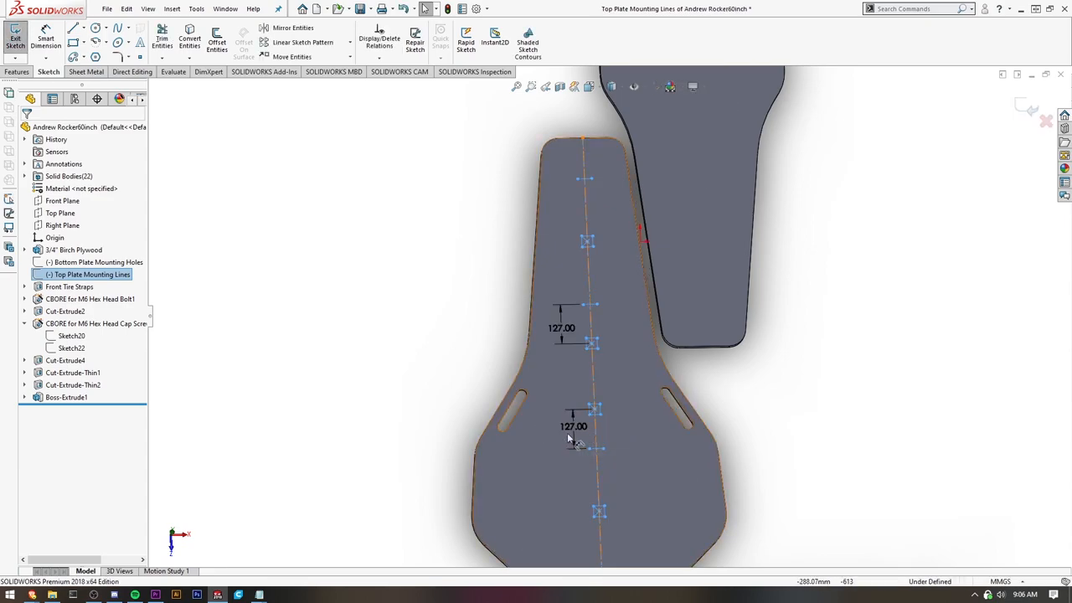
{"action": "left_click", "coordinate": [1005, 581]}
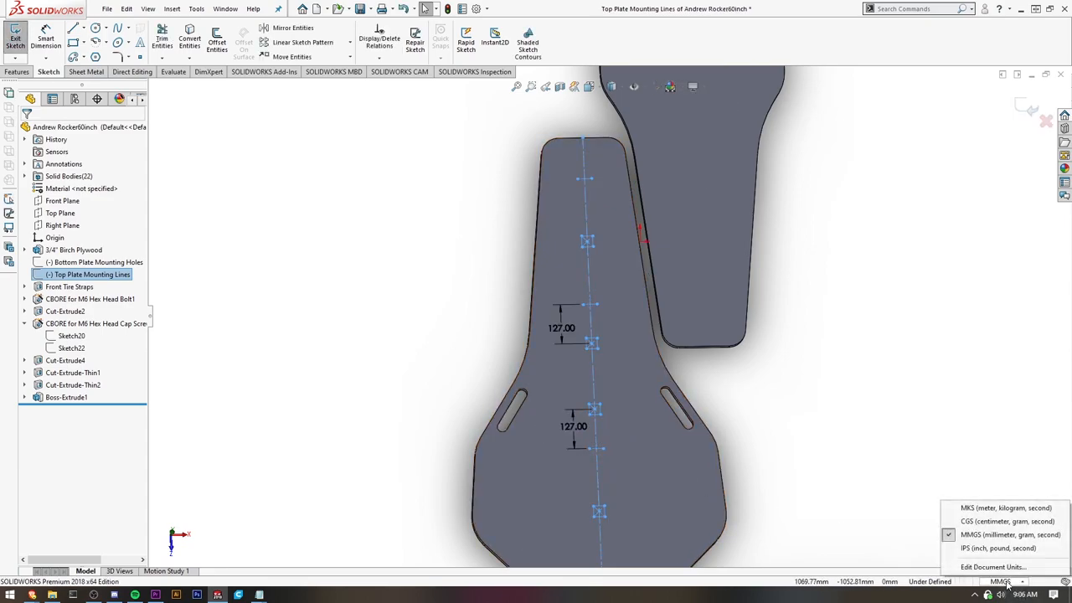
{"action": "left_click", "coordinate": [998, 548]}
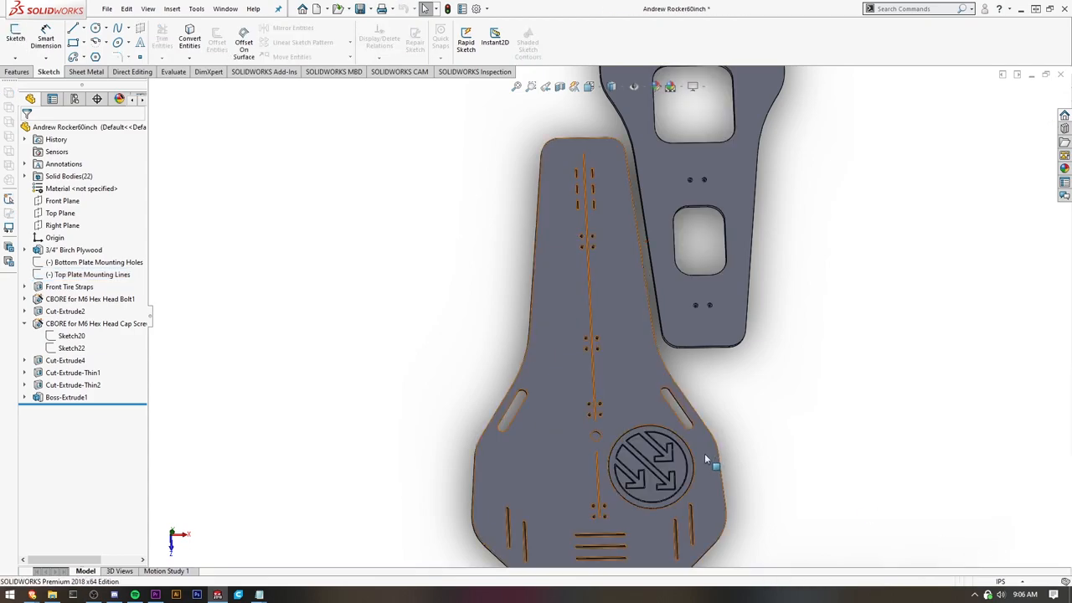
Step: Exit the mounting-lines sketch and open Sketch10 under Front Tire Straps for editing
{"action": "left_click", "coordinate": [90, 274]}
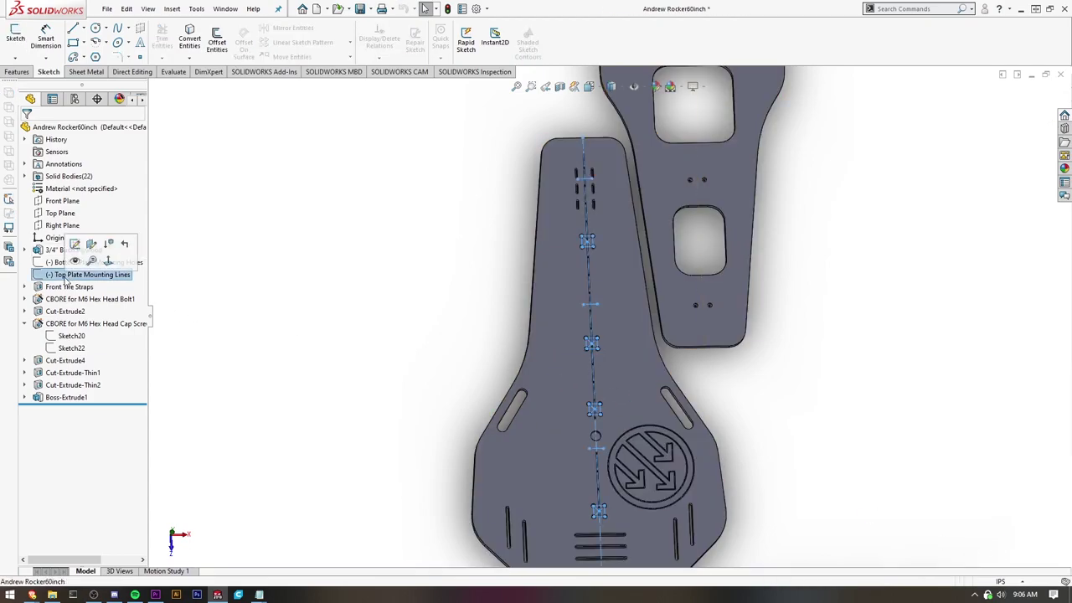
{"action": "left_click", "coordinate": [15, 37]}
{"action": "mouse_move", "coordinate": [587, 293]}
{"action": "middle_mouse_down"}
{"action": "mouse_move", "coordinate": [657, 343]}
{"action": "mouse_move", "coordinate": [632, 377]}
{"action": "middle_mouse_up"}
{"action": "scroll", "coordinate": [630, 391], "scroll_direction": "up", "scroll_amount": 4}
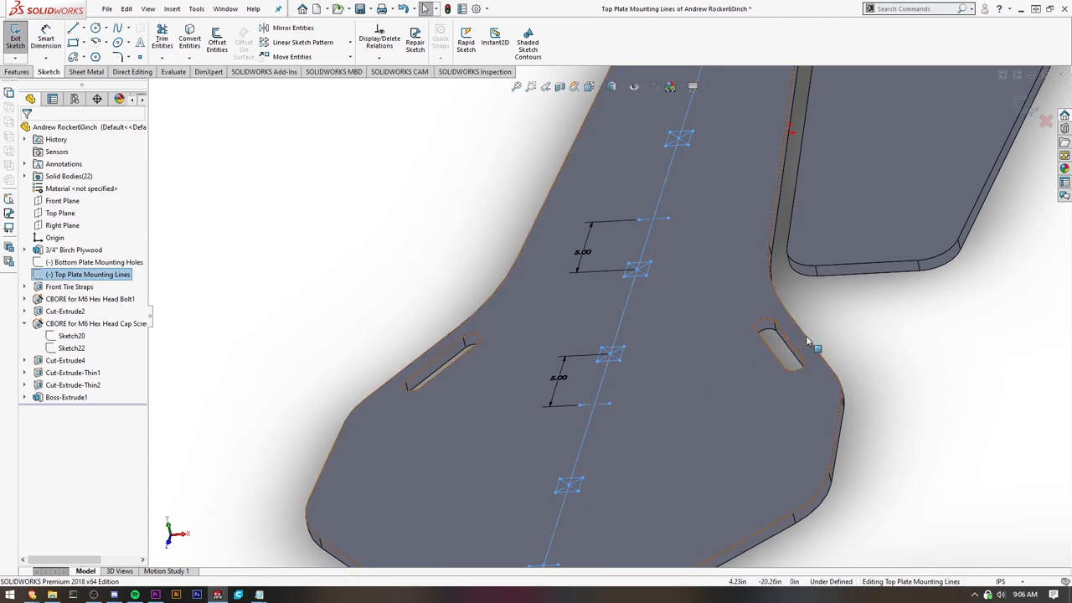
{"action": "scroll", "coordinate": [662, 202], "scroll_direction": "down", "scroll_amount": 5}
{"action": "scroll", "coordinate": [536, 352], "scroll_direction": "up", "scroll_amount": 5}
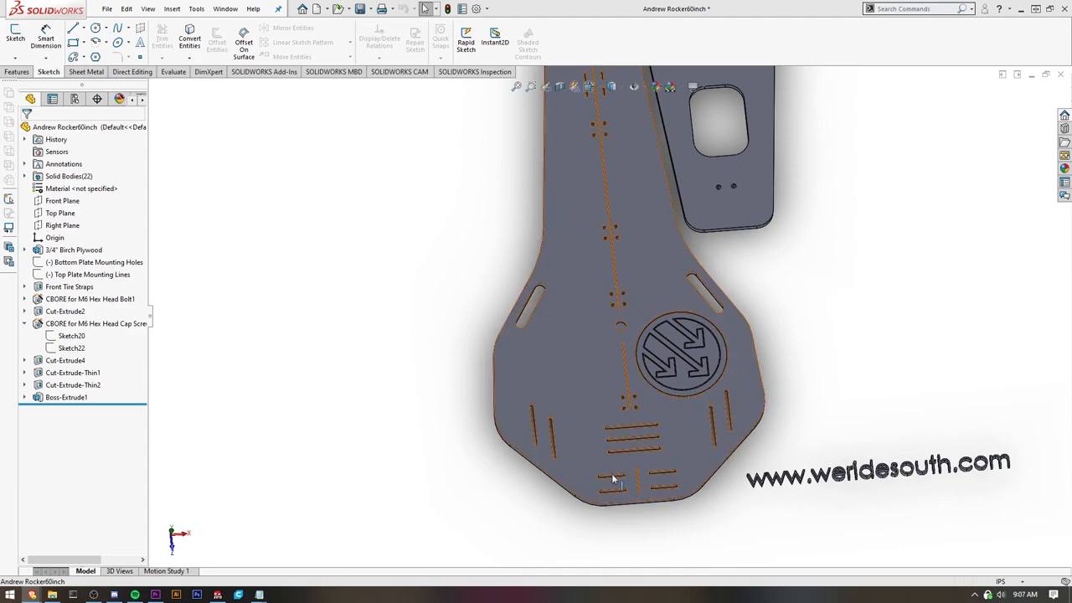
{"action": "scroll", "coordinate": [615, 482], "scroll_direction": "down", "scroll_amount": 2}
{"action": "scroll", "coordinate": [615, 482], "scroll_direction": "up", "scroll_amount": 5}
{"action": "scroll", "coordinate": [553, 457], "scroll_direction": "up", "scroll_amount": 4}
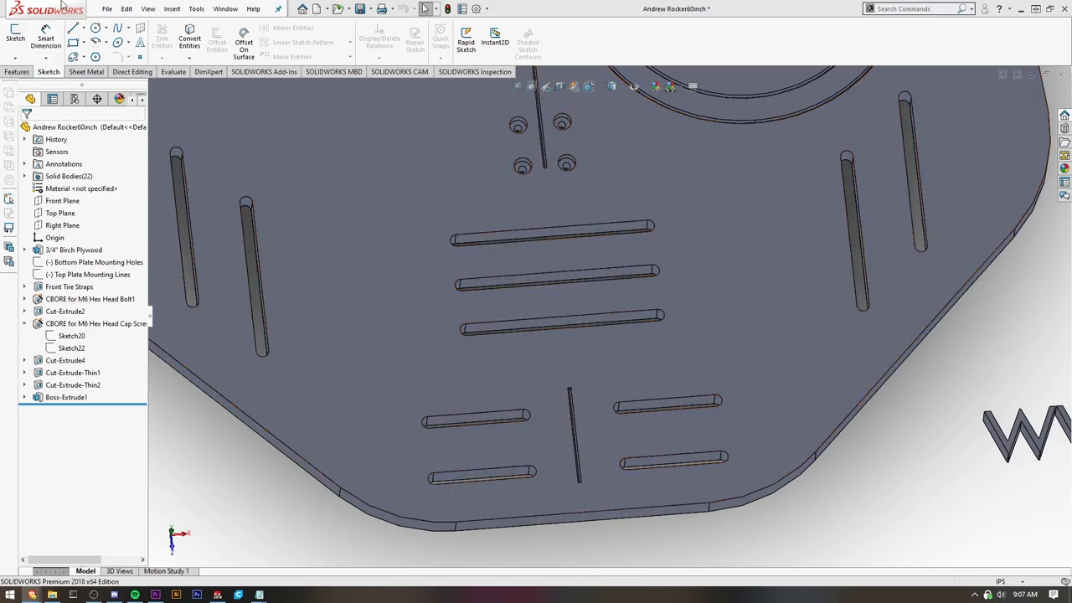
{"action": "double_click", "coordinate": [481, 473]}
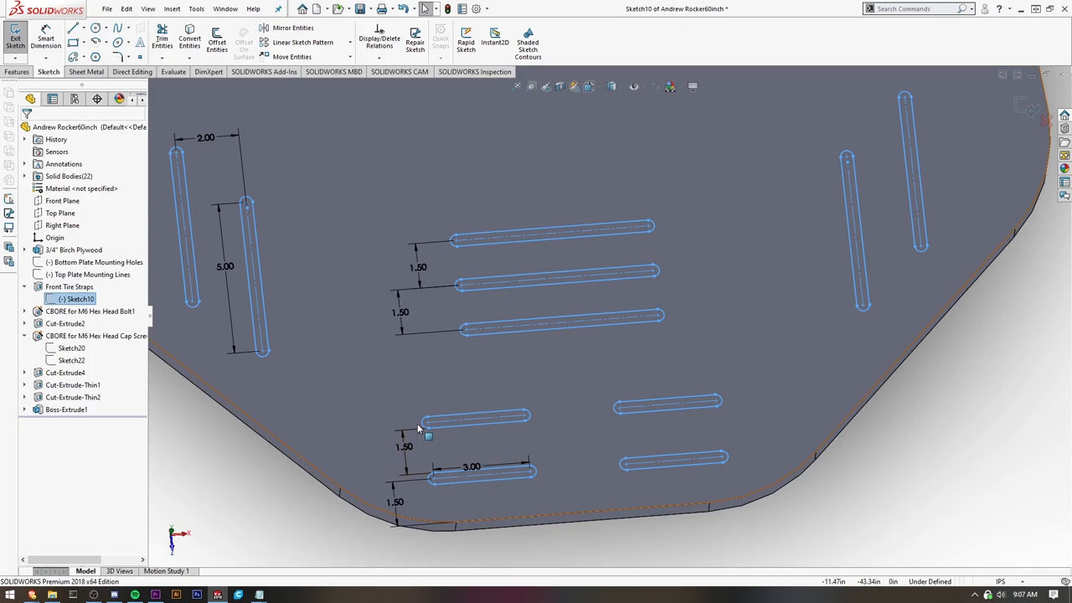
{"action": "scroll", "coordinate": [417, 423], "scroll_direction": "down", "scroll_amount": 2}
{"action": "scroll", "coordinate": [527, 432], "scroll_direction": "up", "scroll_amount": 4}
{"action": "scroll", "coordinate": [613, 350], "scroll_direction": "down", "scroll_amount": 3}
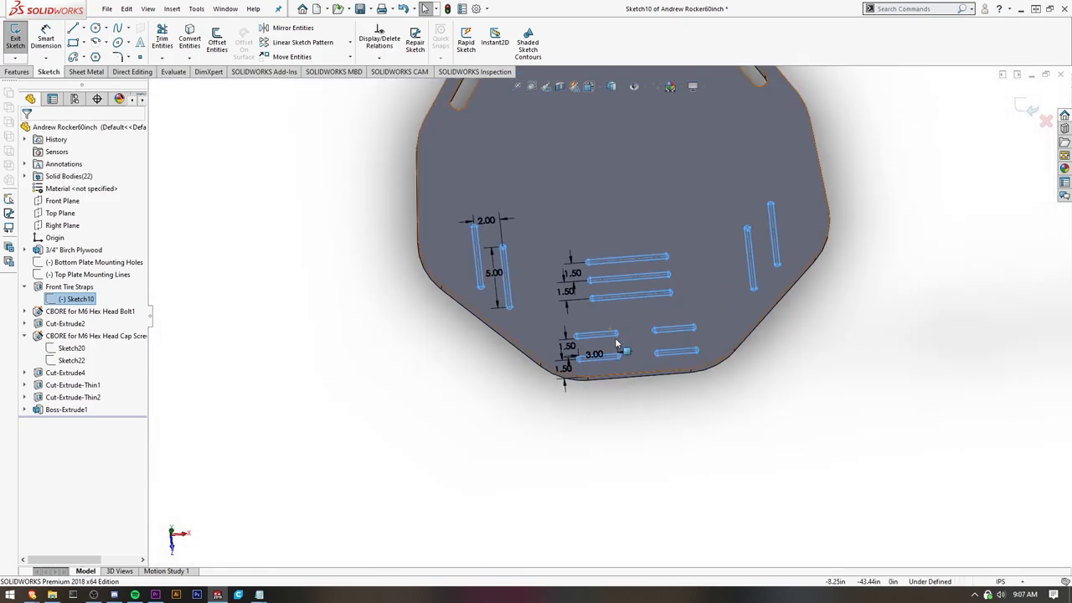
{"action": "scroll", "coordinate": [581, 326], "scroll_direction": "up", "scroll_amount": 3}
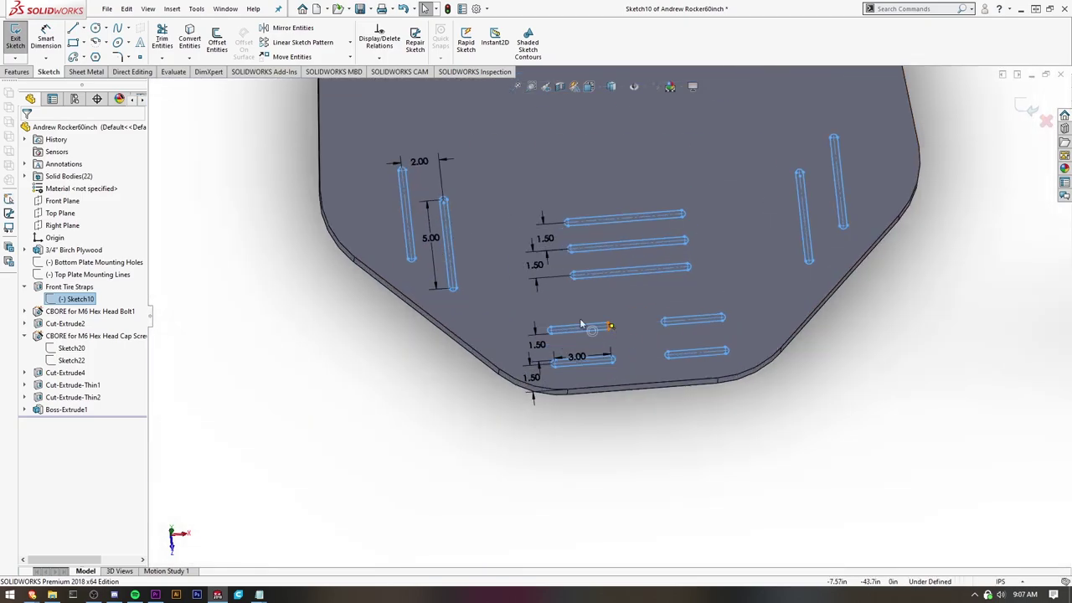
Step: Exit the tire strap slot sketch to restore the solid slotted plate
{"action": "left_click", "coordinate": [15, 38]}
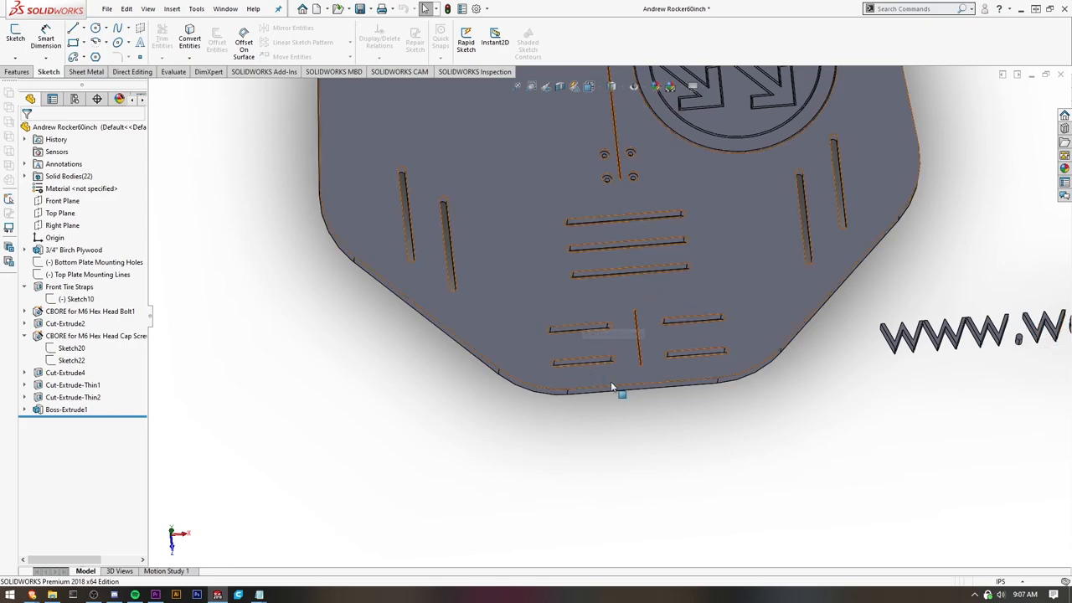
{"action": "scroll", "coordinate": [587, 360], "scroll_direction": "down", "scroll_amount": 3}
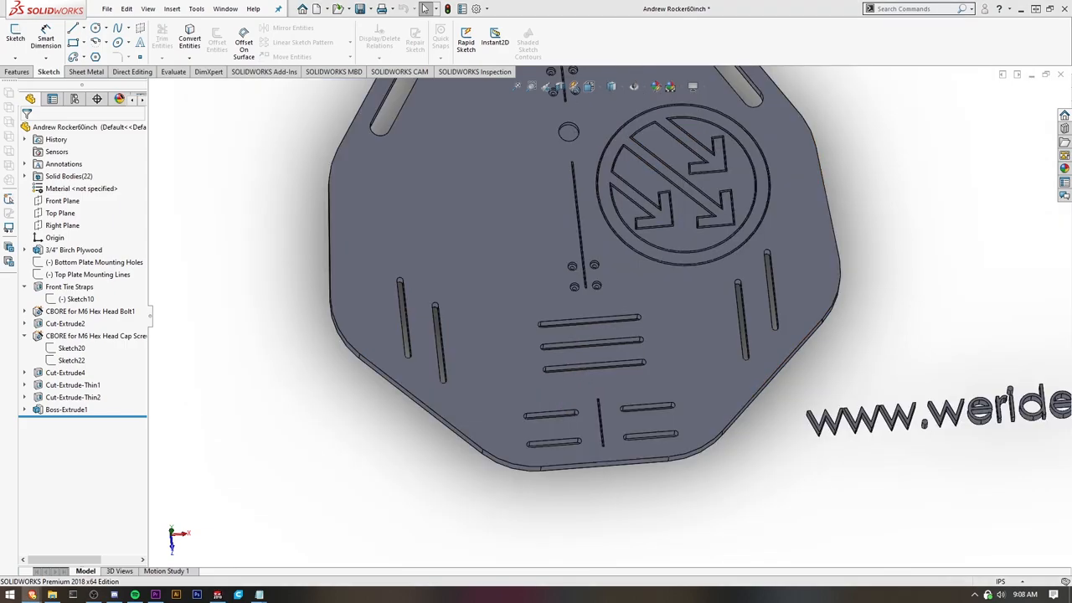
Step: Preview KICKR Smart Trainer images in the Google results, then minimize the browser back to the model
{"action": "key", "text": "alt+Tab"}
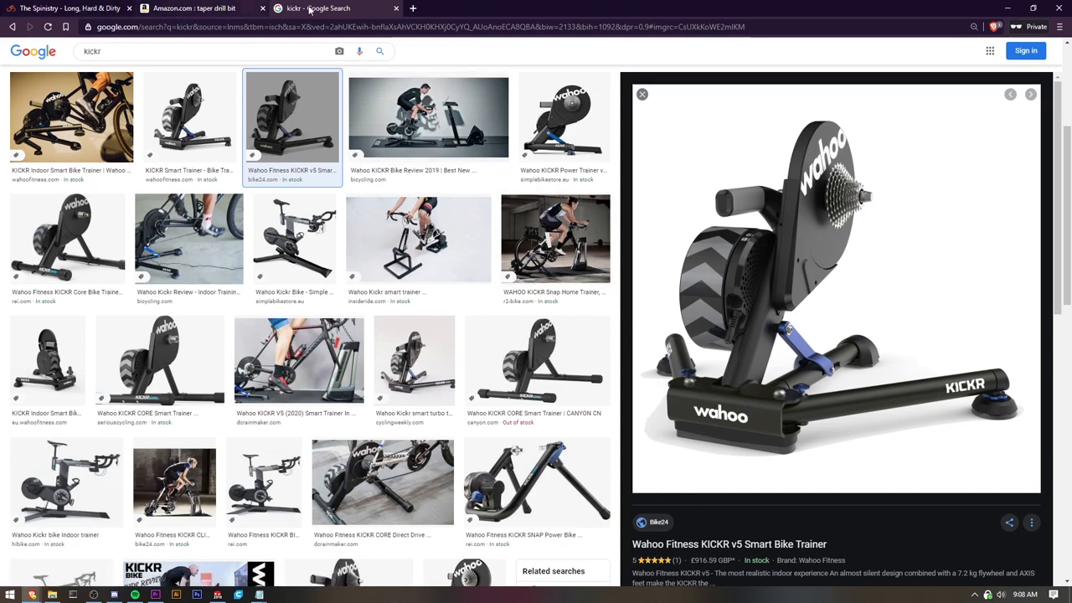
{"action": "left_click", "coordinate": [1007, 9]}
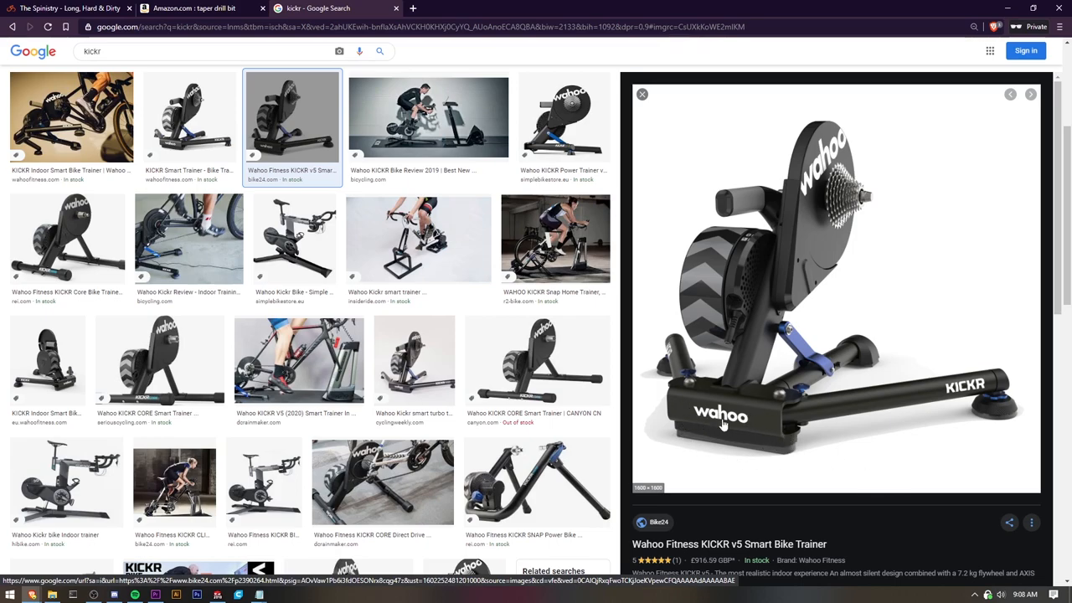
{"action": "left_click", "coordinate": [48, 359]}
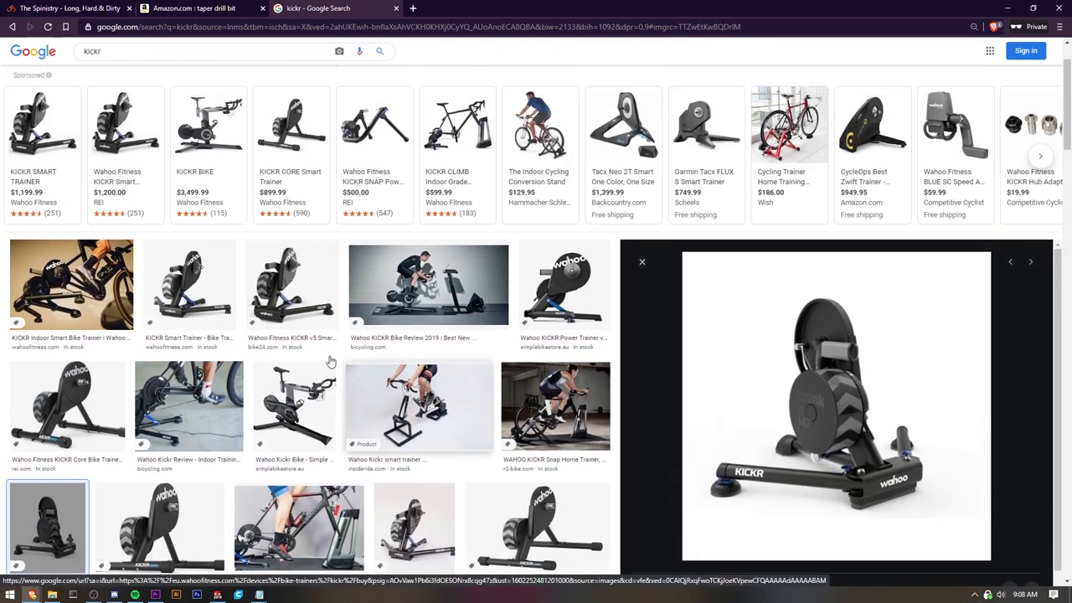
{"action": "left_click", "coordinate": [190, 283]}
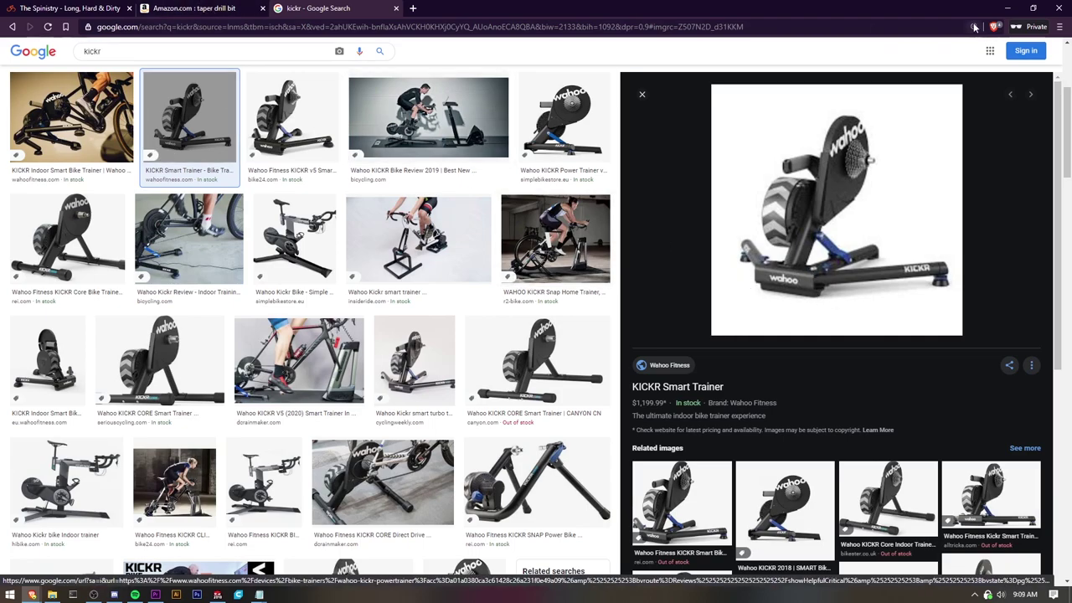
{"action": "left_click", "coordinate": [1008, 7]}
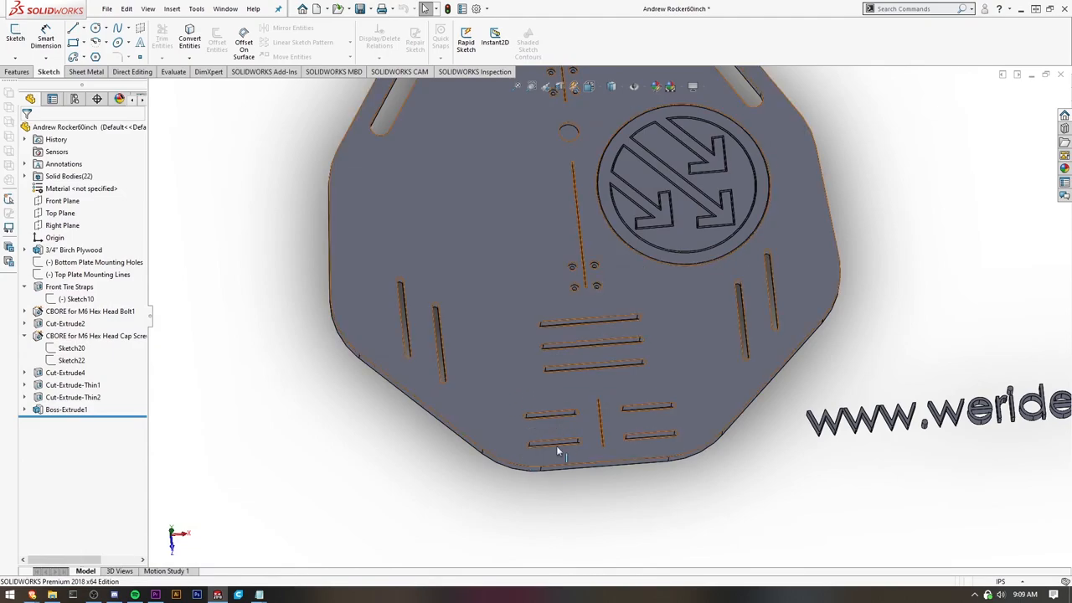
{"action": "scroll", "coordinate": [556, 447], "scroll_direction": "down", "scroll_amount": 2}
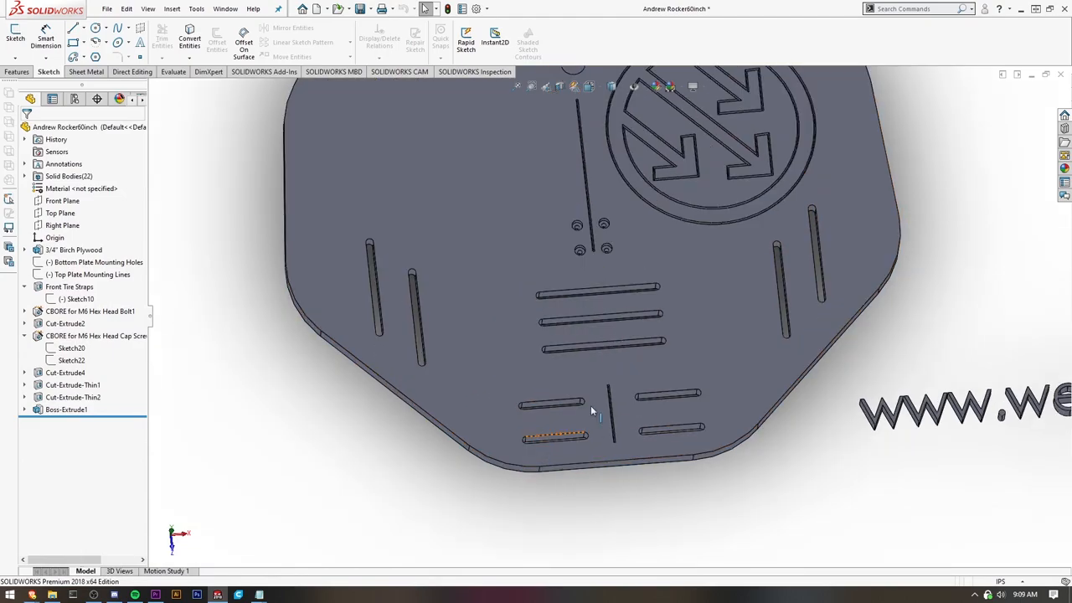
{"action": "scroll", "coordinate": [591, 405], "scroll_direction": "down", "scroll_amount": 1}
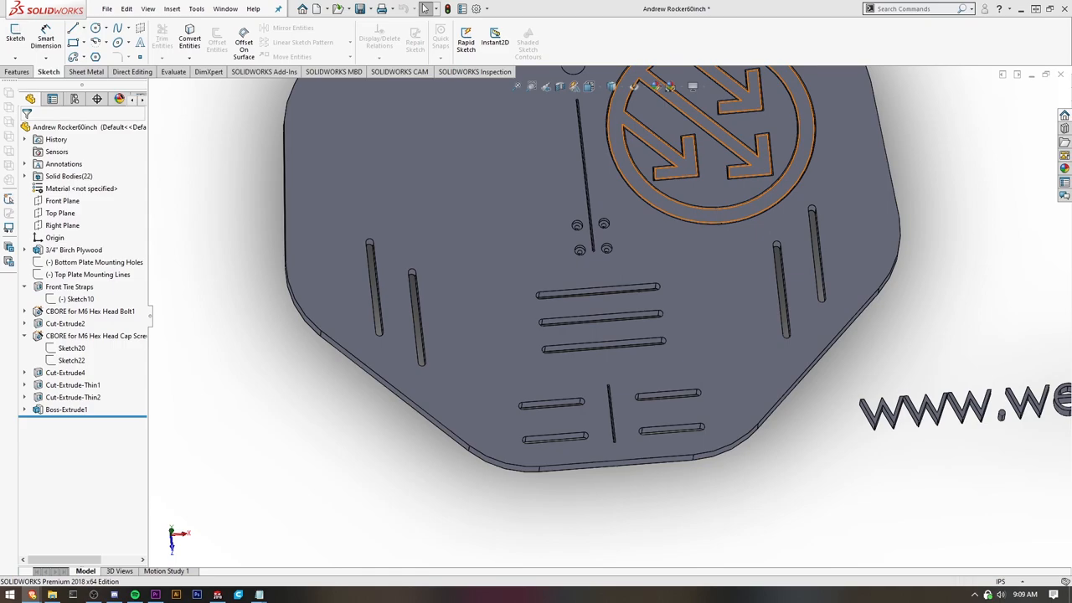
Step: Switch between the eBay truss clamp listing and the rocker plate model
{"action": "key", "text": "alt+Tab"}
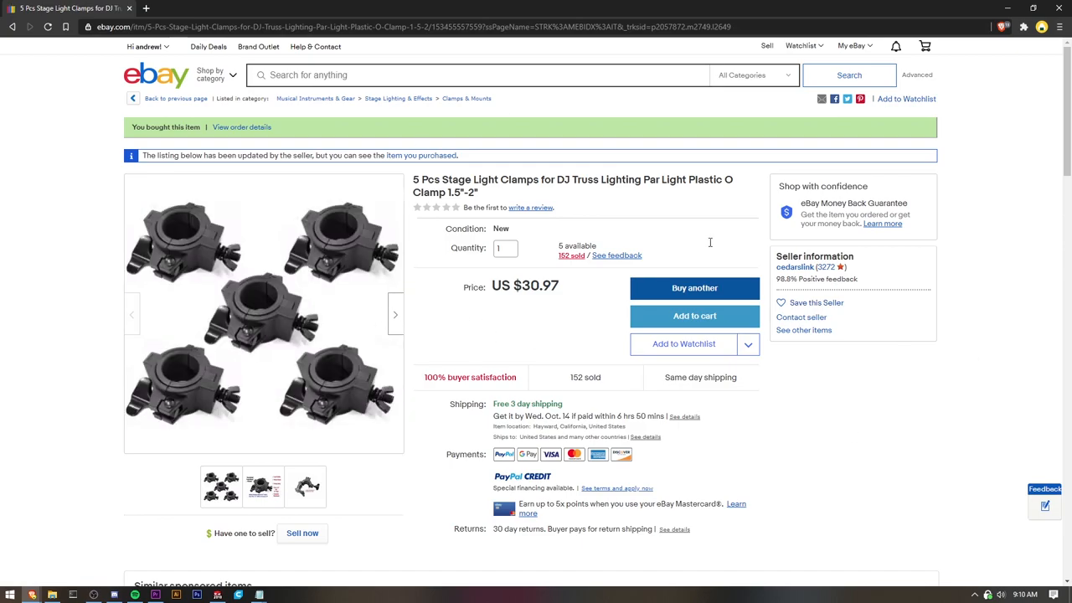
Step: Return to the model, orbit the two plates, and bring up the File menu
{"action": "left_click", "coordinate": [217, 595]}
{"action": "scroll", "coordinate": [691, 425], "scroll_direction": "down", "scroll_amount": 5}
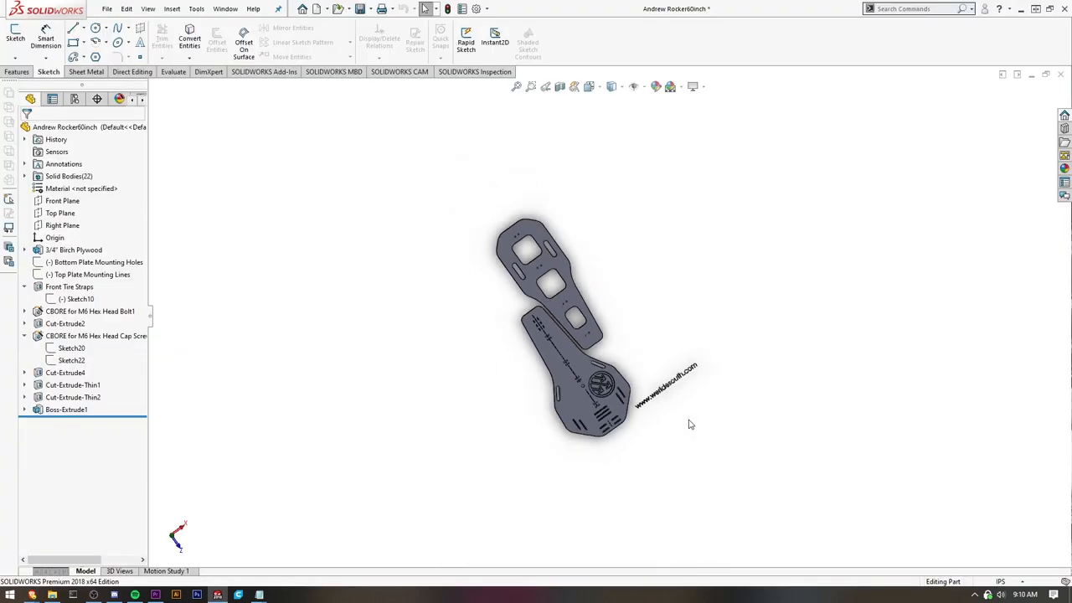
{"action": "middle_click_drag", "start_coordinate": [628, 315], "coordinate": [619, 209]}
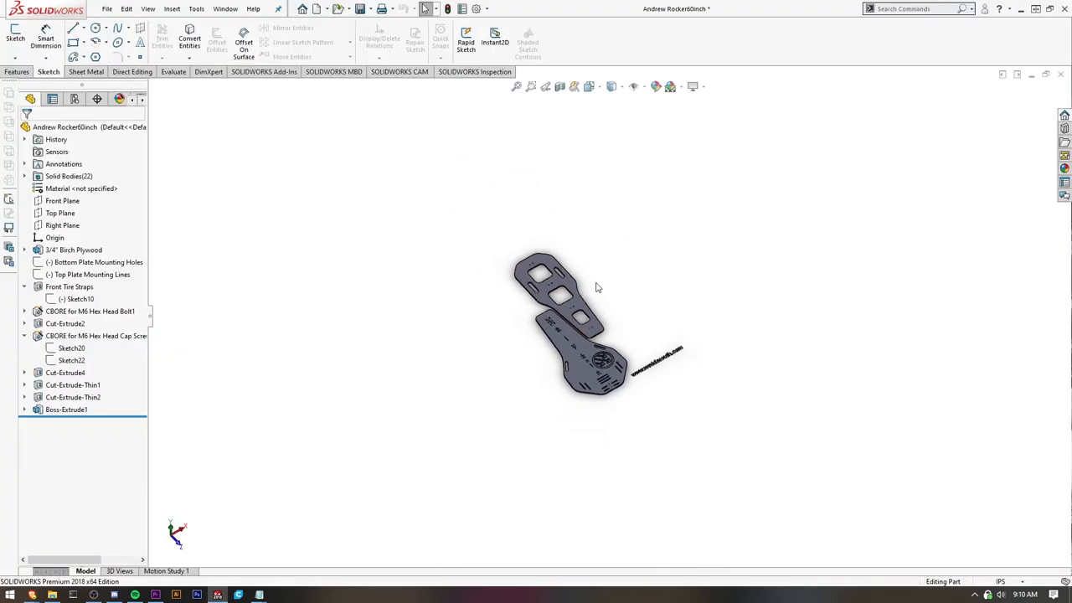
{"action": "scroll", "coordinate": [599, 289], "scroll_direction": "up", "scroll_amount": 4}
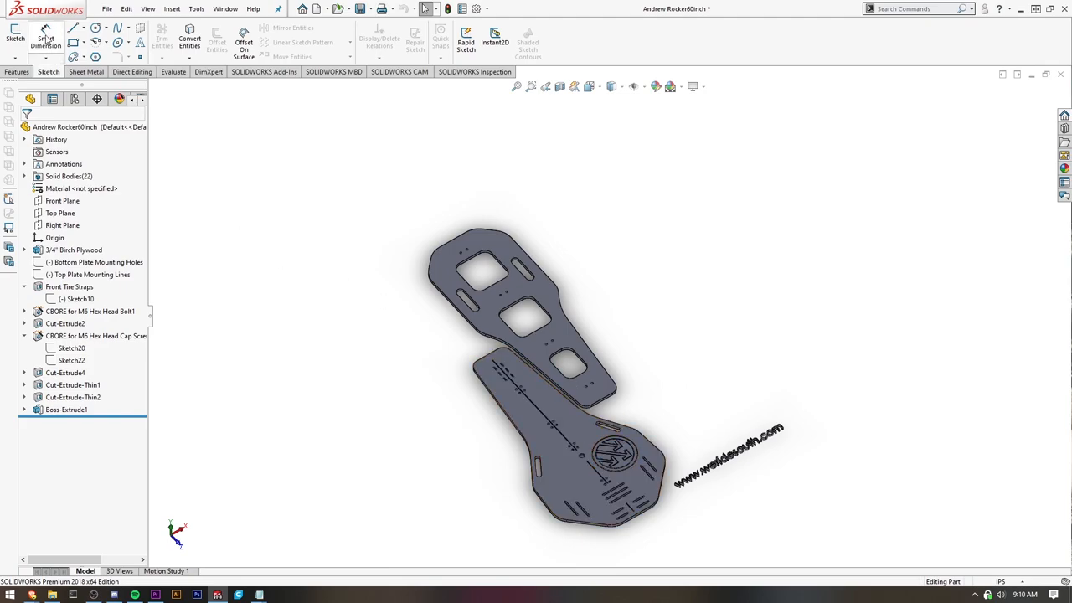
{"action": "left_click", "coordinate": [105, 9]}
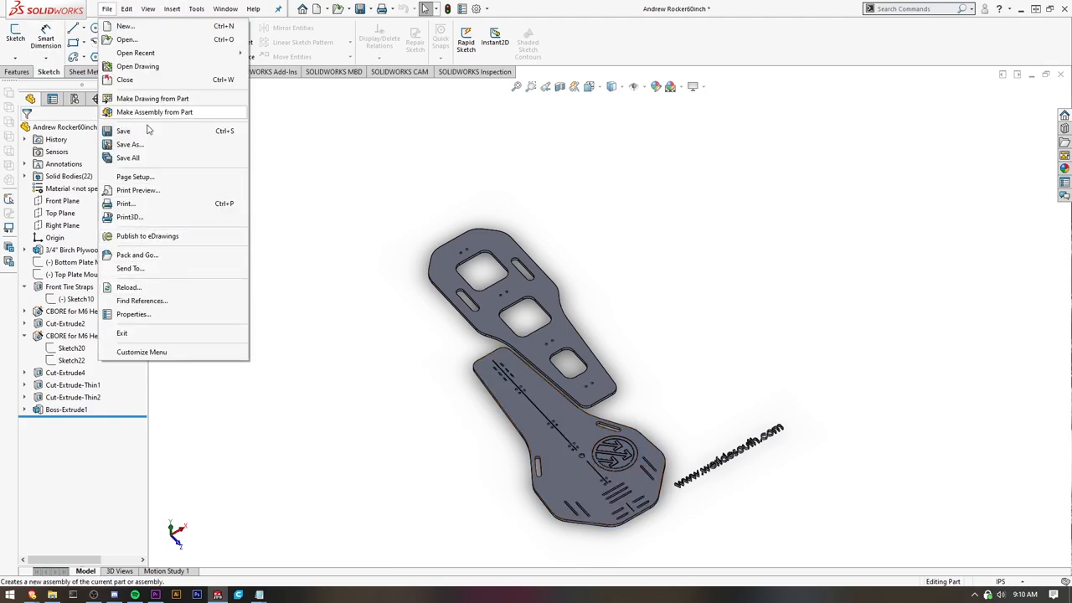
Step: Save the part as a DXF file named 'Andrew Rocker60inchtes'
{"action": "left_click", "coordinate": [130, 145]}
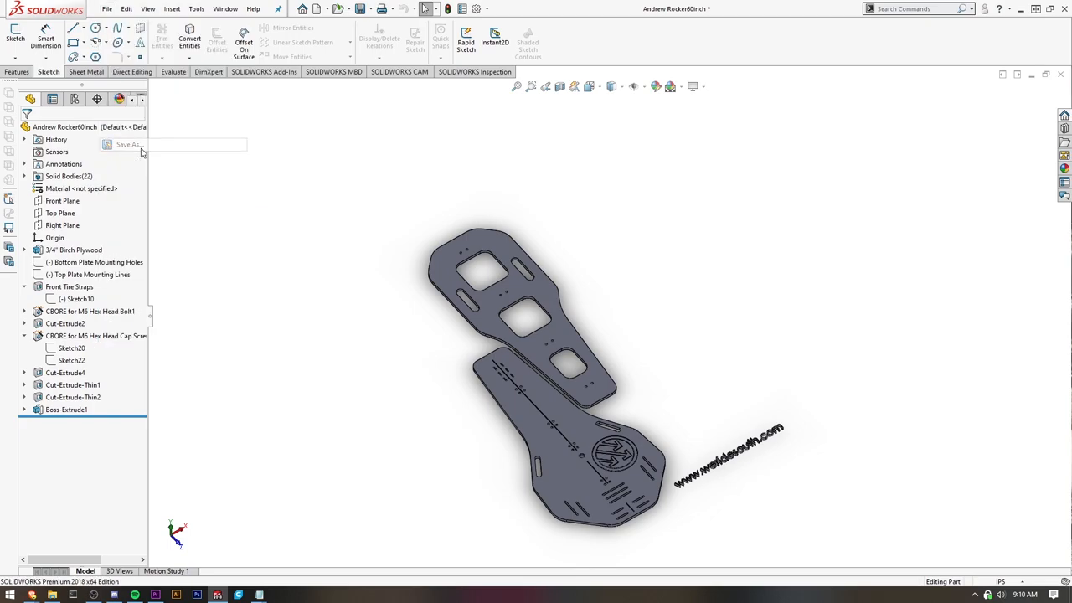
{"action": "left_click", "coordinate": [650, 359]}
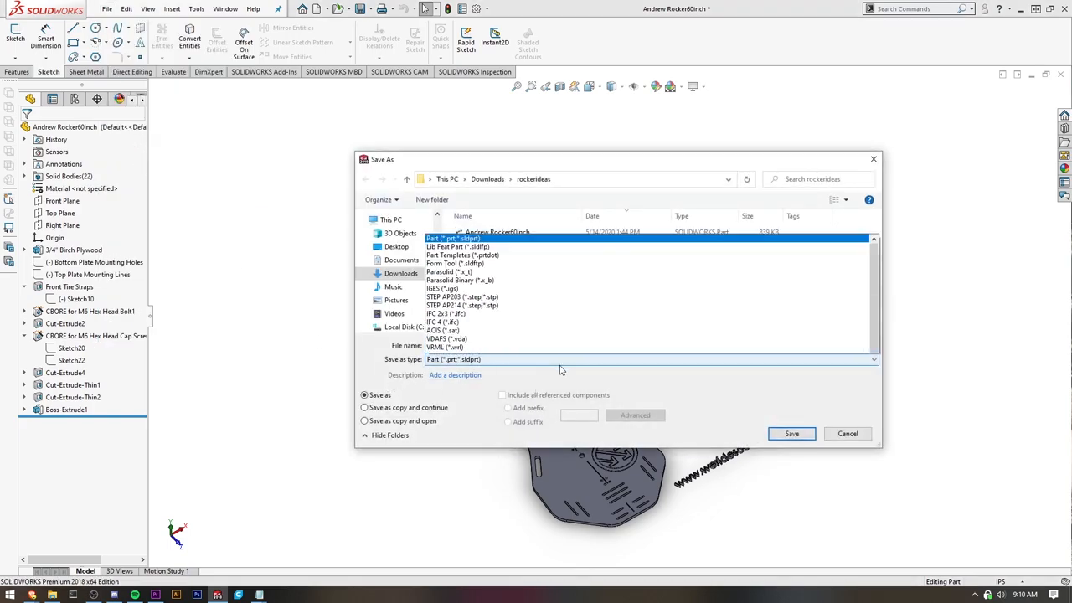
{"action": "scroll", "coordinate": [650, 318], "scroll_direction": "down", "scroll_amount": 5}
{"action": "left_click", "coordinate": [650, 311]}
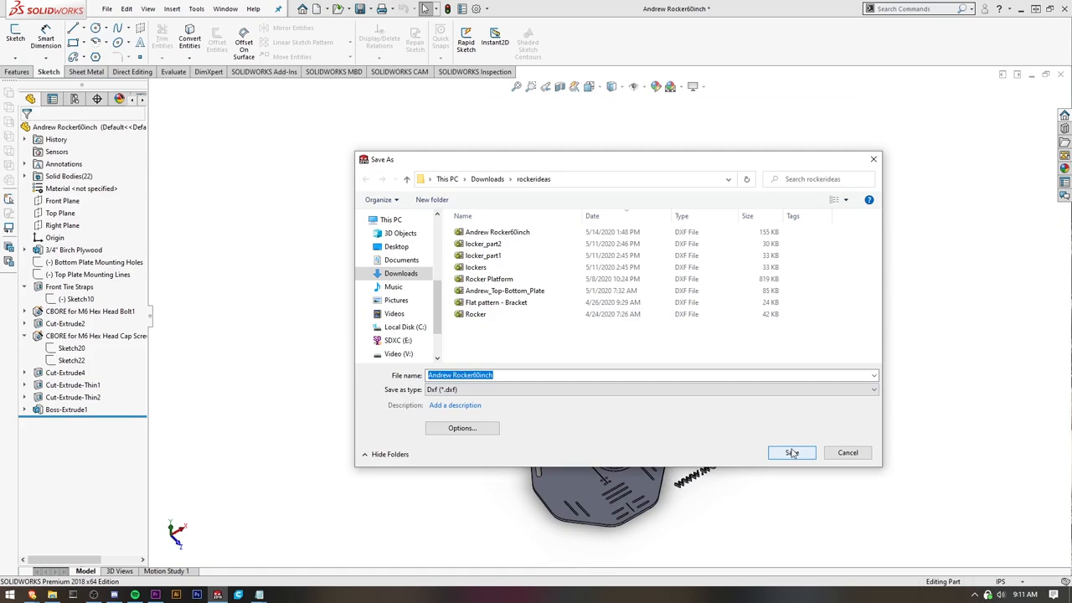
{"action": "left_click", "coordinate": [562, 375]}
{"action": "type", "text": "tes"}
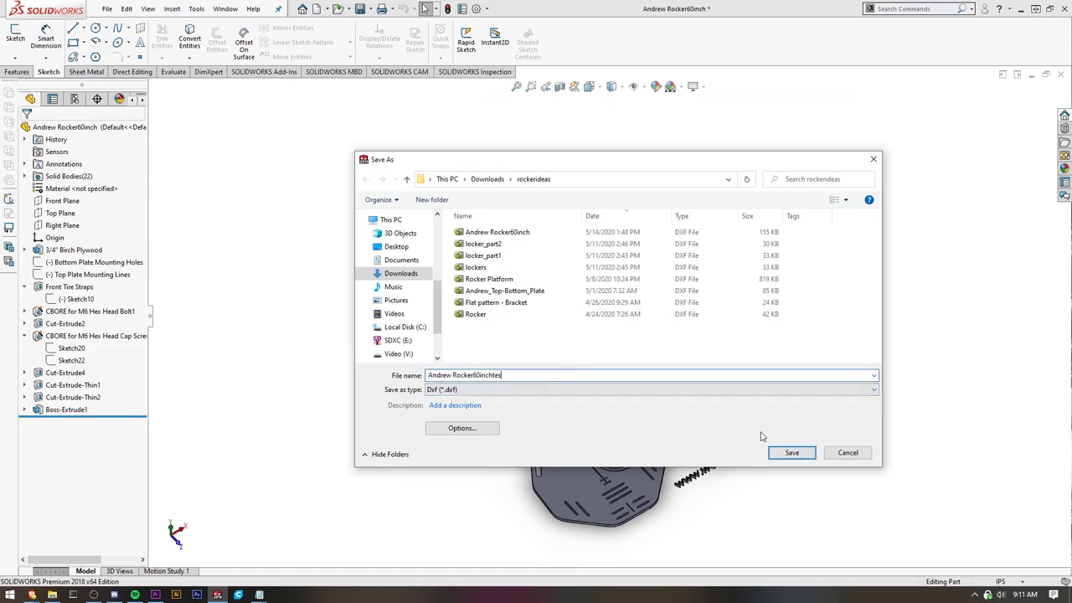
{"action": "left_click", "coordinate": [792, 453]}
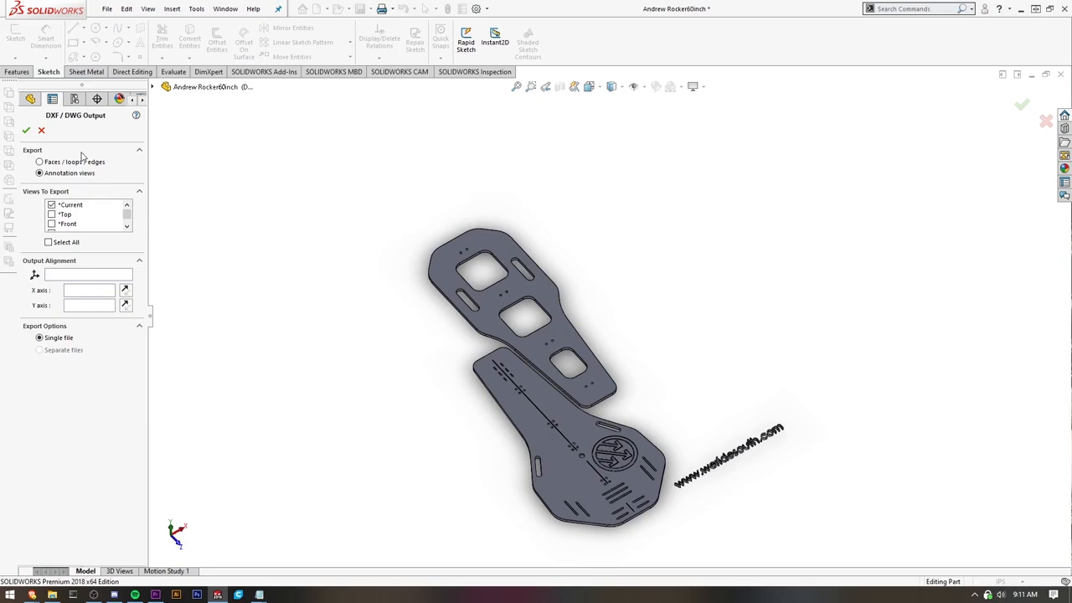
Step: Keep Annotation views, export the Top view instead of Current, and accept to preview the outlines
{"action": "left_click", "coordinate": [39, 162]}
{"action": "left_click", "coordinate": [72, 205]}
{"action": "left_click", "coordinate": [51, 216]}
{"action": "left_click", "coordinate": [28, 130]}
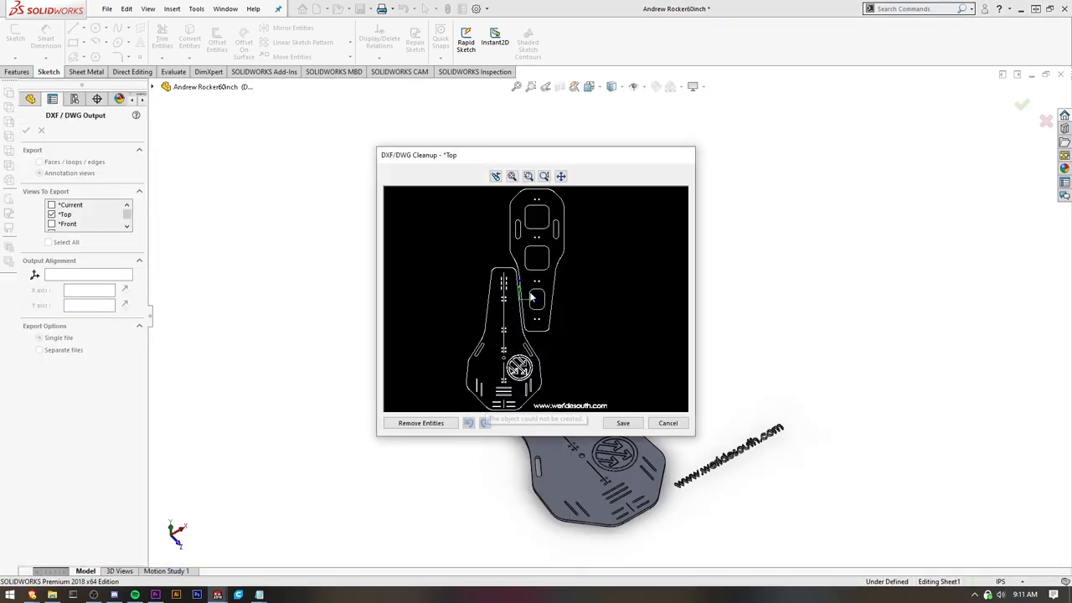
{"action": "scroll", "coordinate": [533, 300], "scroll_direction": "up", "scroll_amount": 2}
{"action": "scroll", "coordinate": [527, 310], "scroll_direction": "up", "scroll_amount": 2}
{"action": "scroll", "coordinate": [502, 327], "scroll_direction": "up", "scroll_amount": 2}
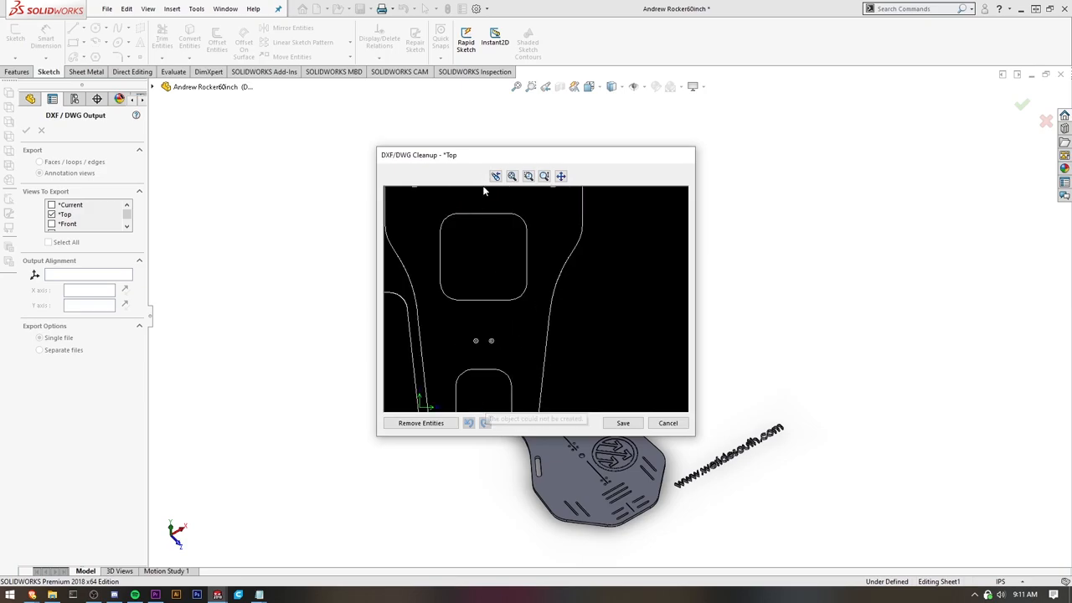
{"action": "scroll", "coordinate": [468, 333], "scroll_direction": "up", "scroll_amount": 1}
Step: Pan the cleanup preview across the plate outlines, slots and bolt holes, then fit it
{"action": "left_click_drag", "start_coordinate": [468, 334], "coordinate": [421, 336]}
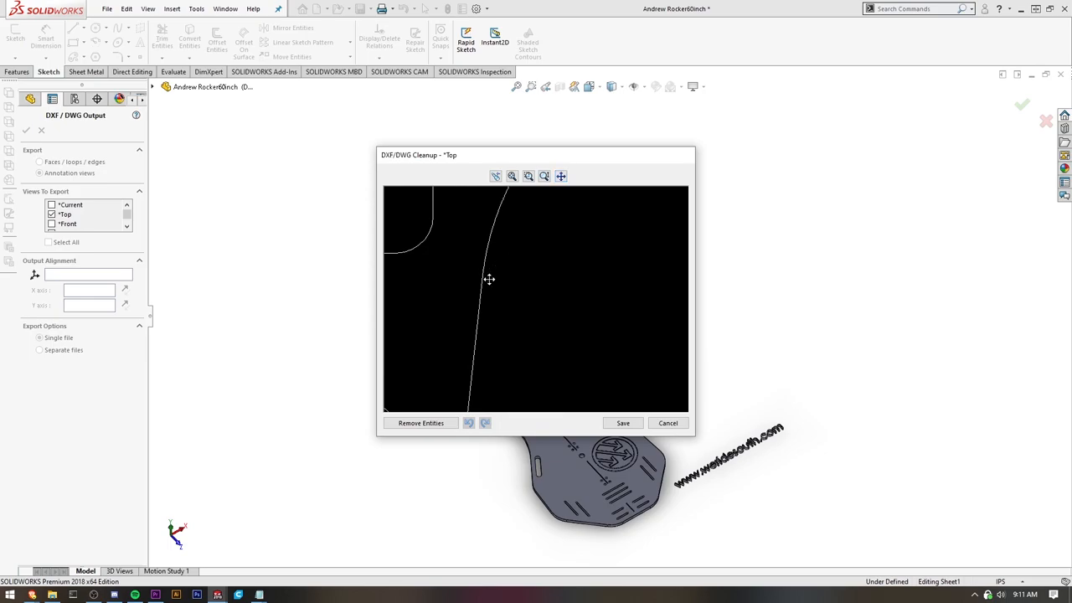
{"action": "scroll", "coordinate": [586, 302], "scroll_direction": "down", "scroll_amount": 3}
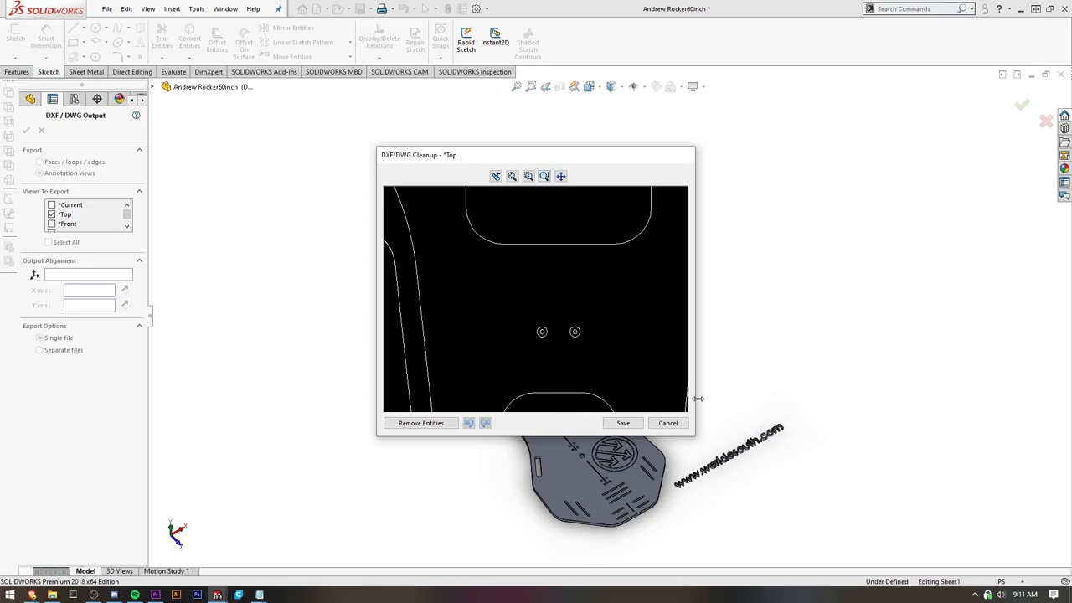
{"action": "left_click", "coordinate": [562, 176]}
{"action": "left_click_drag", "start_coordinate": [520, 280], "coordinate": [534, 299]}
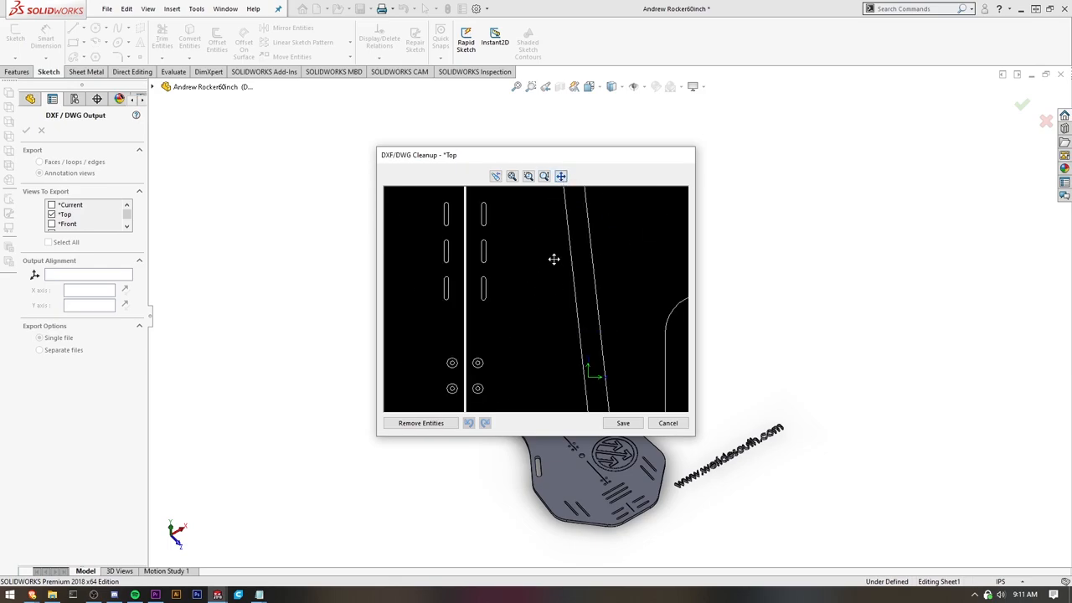
{"action": "left_click_drag", "start_coordinate": [553, 260], "coordinate": [568, 220]}
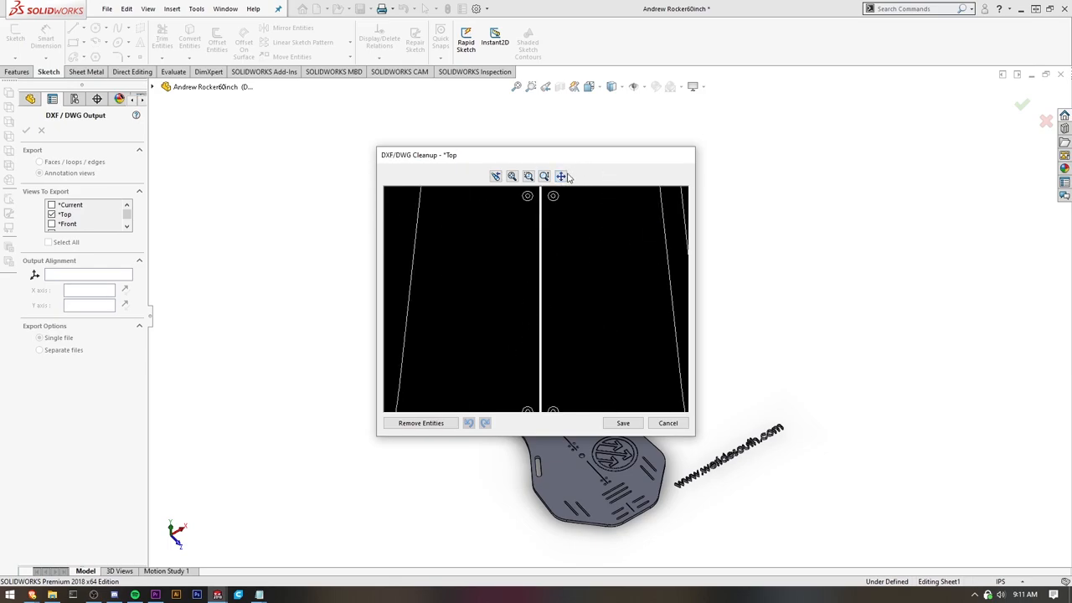
{"action": "key", "text": "f"}
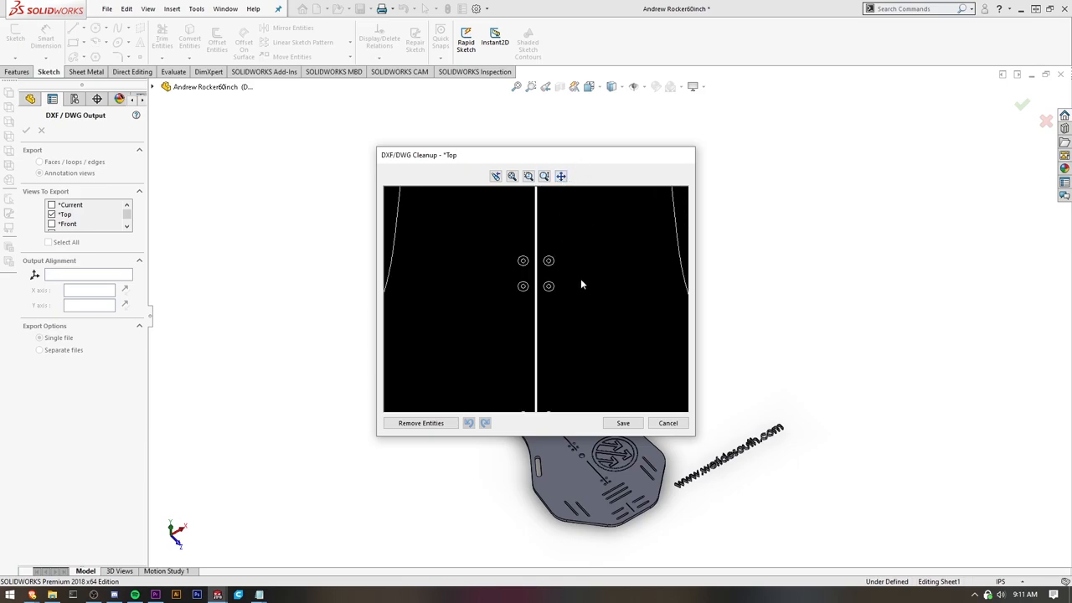
Step: Pan to the round hole near the logo, select it, and cancel the preview without saving
{"action": "left_click", "coordinate": [561, 176]}
{"action": "left_click_drag", "start_coordinate": [565, 214], "coordinate": [568, 312]}
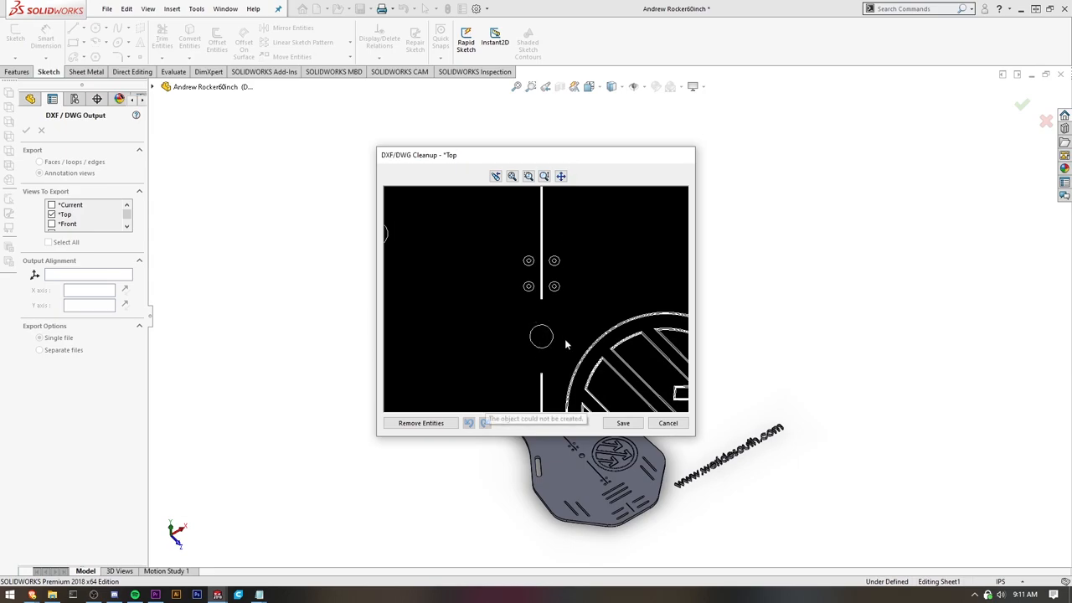
{"action": "left_click", "coordinate": [551, 335]}
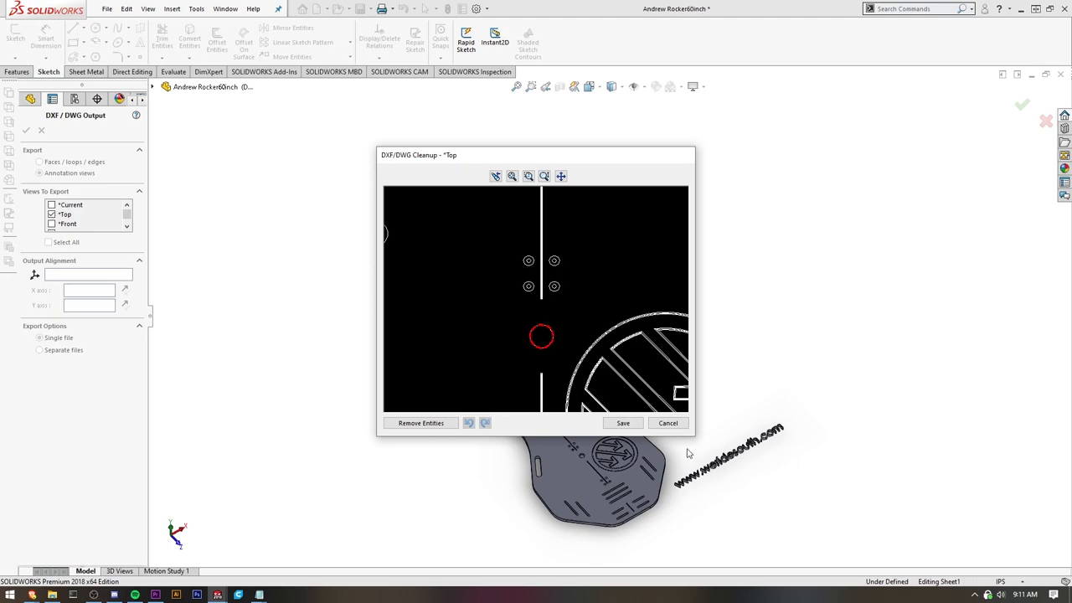
{"action": "left_click", "coordinate": [669, 423]}
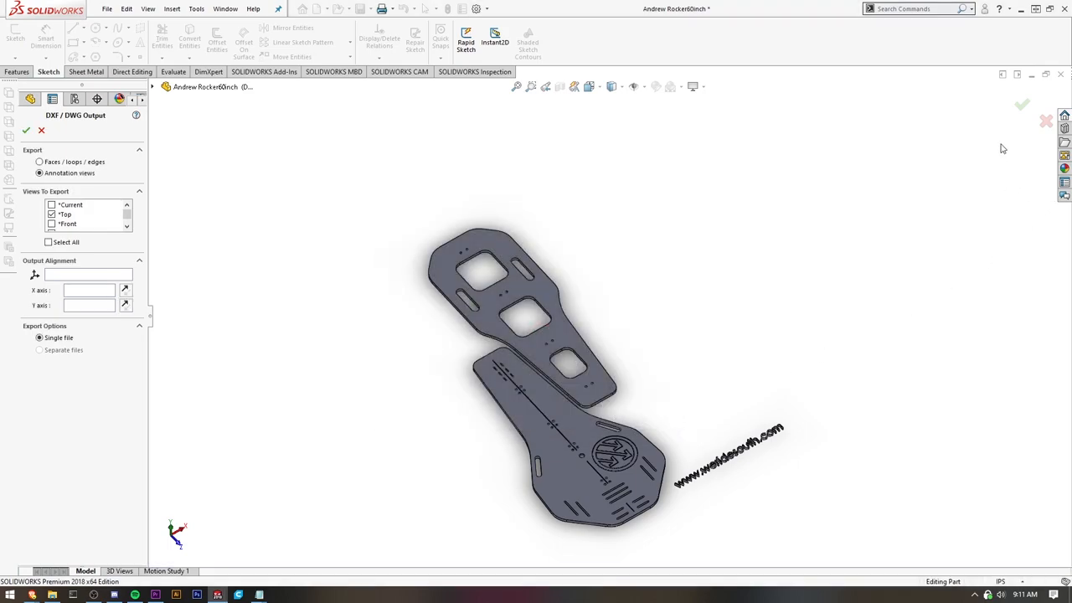